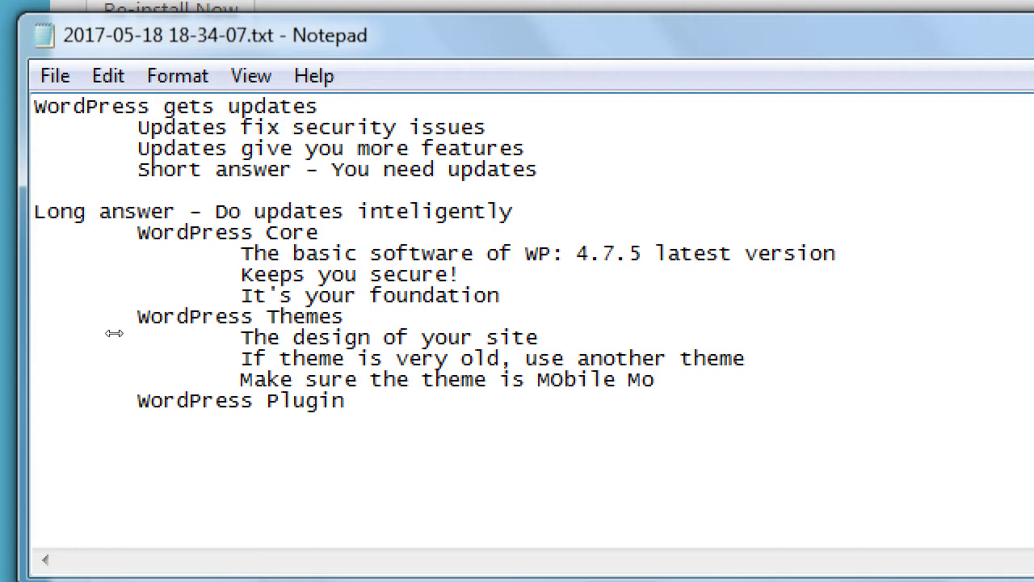
Step: Complete the last theme note so it reads "Make sure the theme is MObile Friendly (aka Responsive Design)"
text(ri)
key(BackSpace)
key(BackSpace)
key(BackSpace)
key(BackSpace)
text(Friendly (aka Responsive Design))
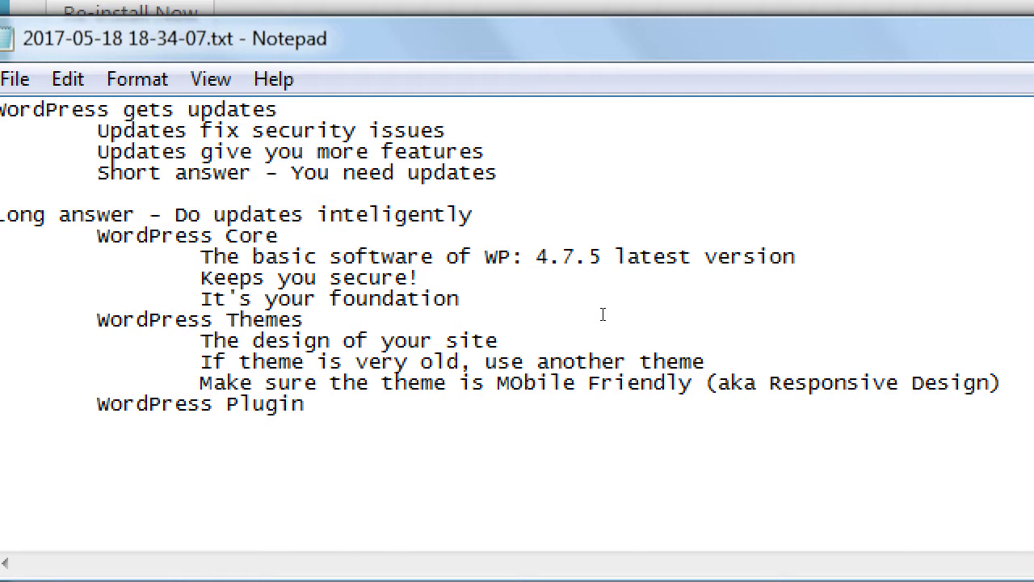
Step: Add a further-indented note "(Non-mobile-friendliness is bad for SEO)" beneath the mobile-friendly theme line
key(Up)
key(Return)
key(Tab)
key(Tab)
key(Tab)
text(()
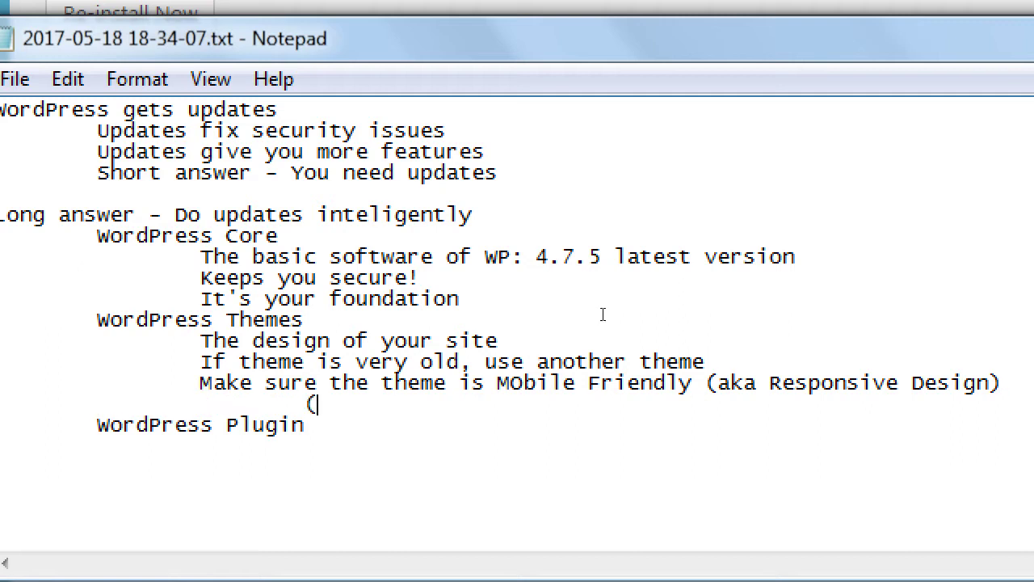
text(NO)
key(BackSpace)
text(on-mobile-friendliness is bad for SEO)s)
key(BackSpace)
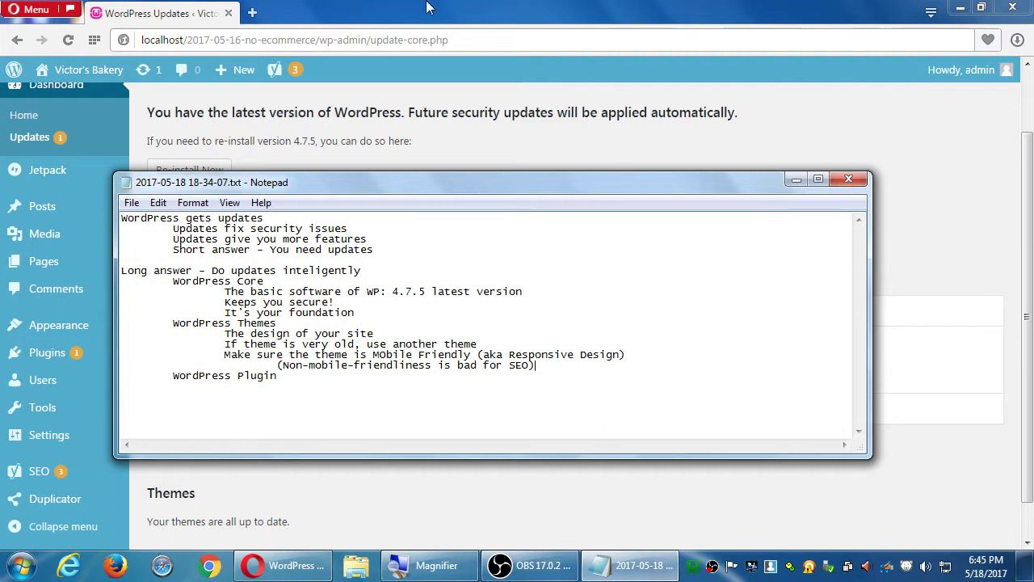
Step: Switch to the WordPress dashboard in Opera and open the Themes page in a separate browser tab
click(114, 303)
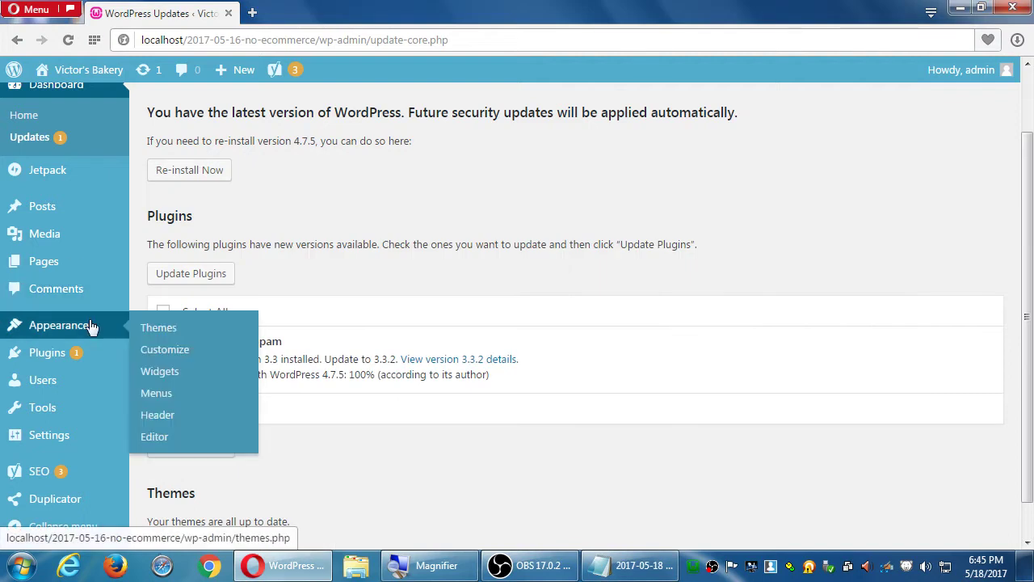
middle_click(92, 325)
click(278, 15)
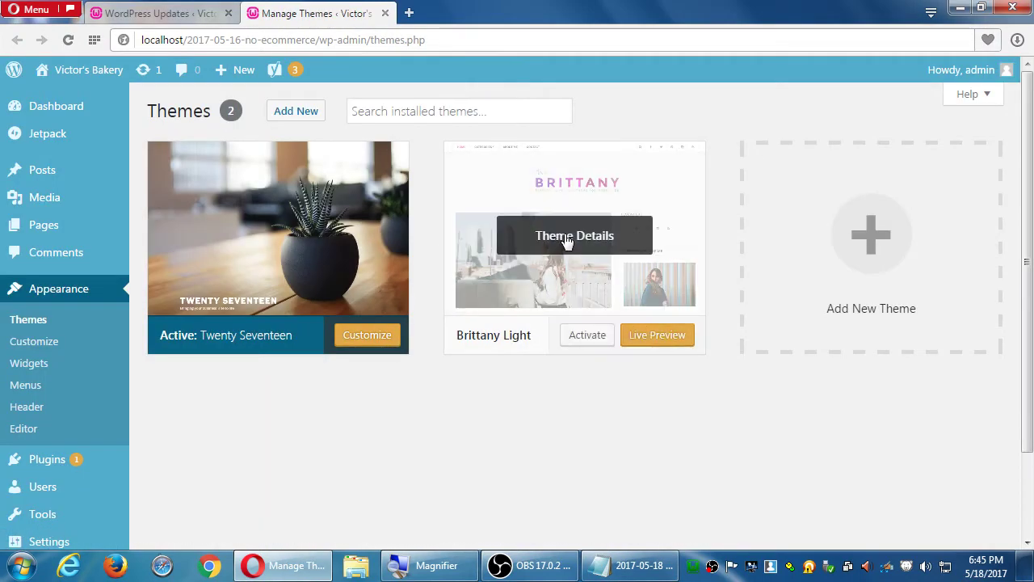
Step: Examine the Brittany Light theme's description and tags in its details, and close the Themes browser tab
click(568, 241)
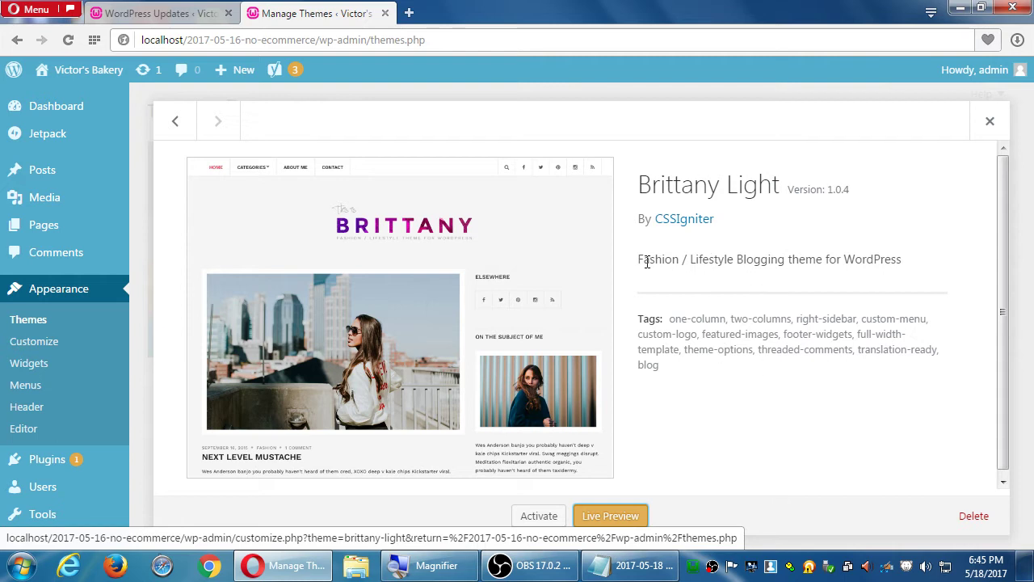
drag(639, 259, 785, 260)
click(760, 334)
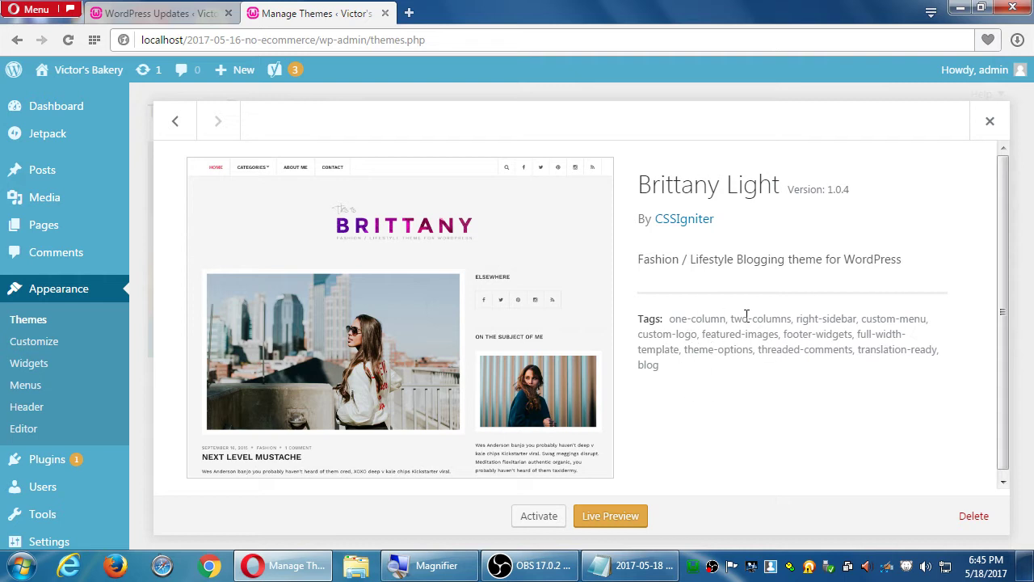
drag(681, 318, 794, 349)
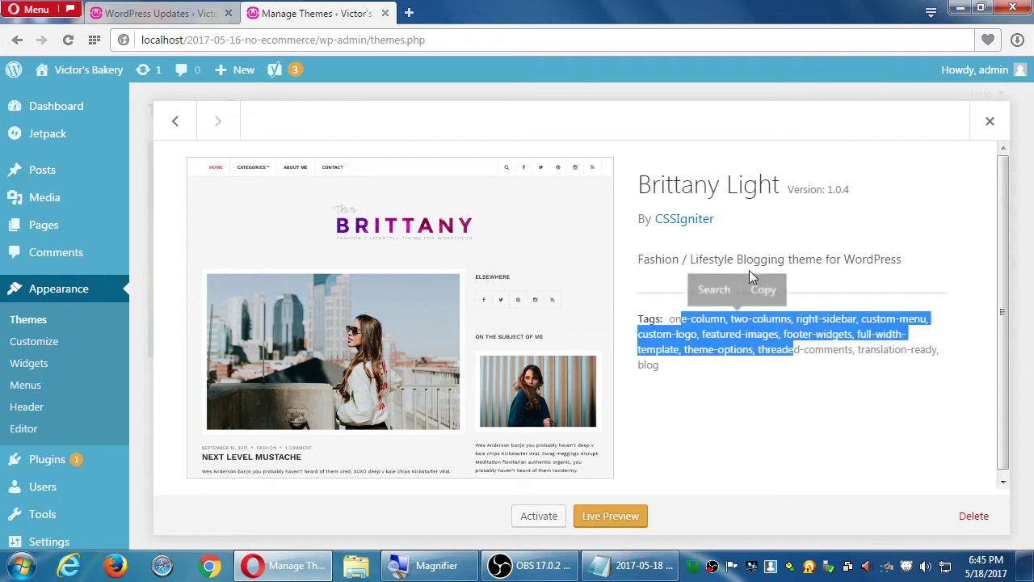
drag(728, 260, 819, 259)
drag(720, 327, 814, 333)
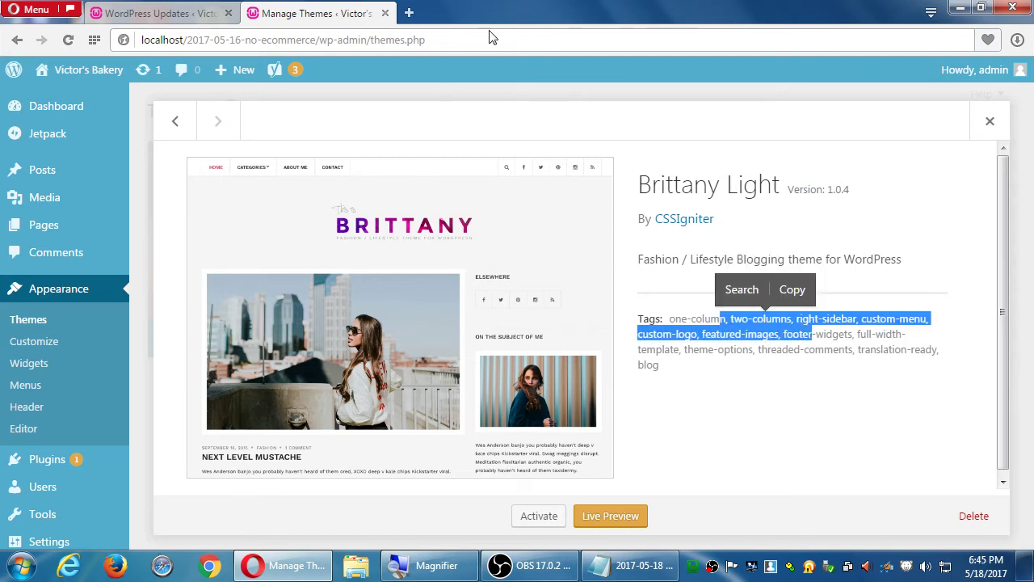
click(385, 14)
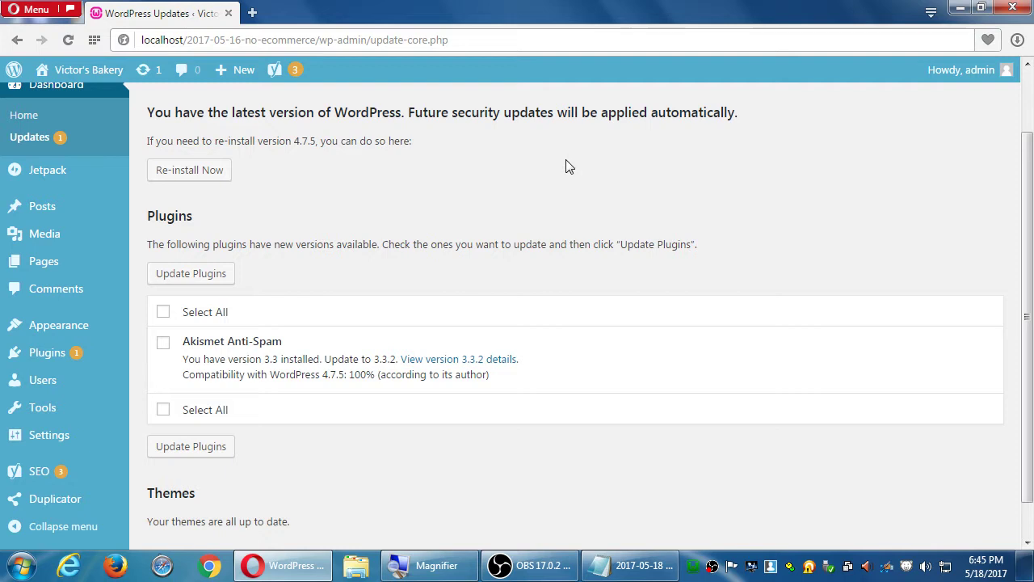
Step: Switch back to the Notepad notes and correct the spelling to "intelligently" in the "Long answer" heading
click(624, 574)
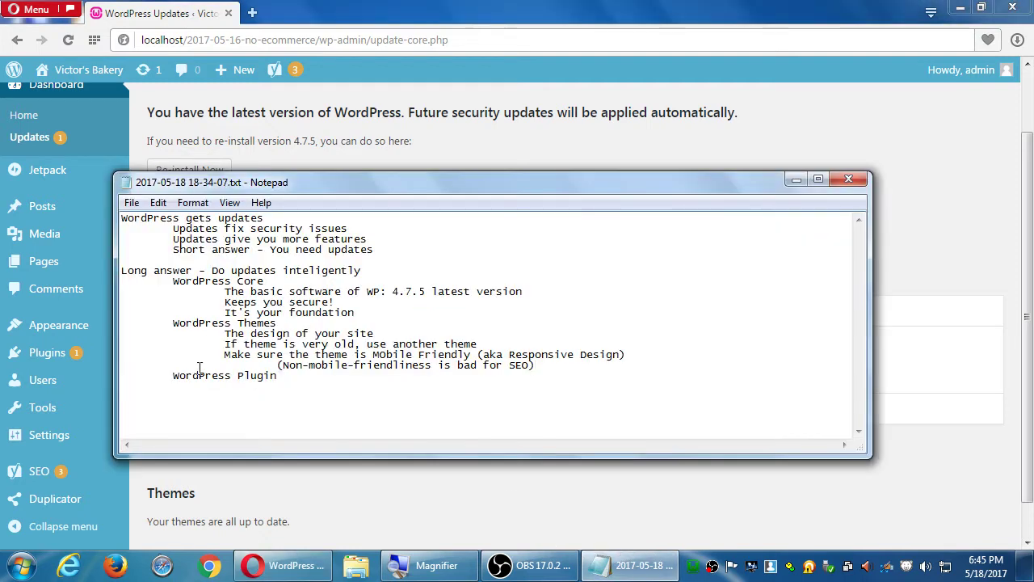
drag(187, 270, 335, 272)
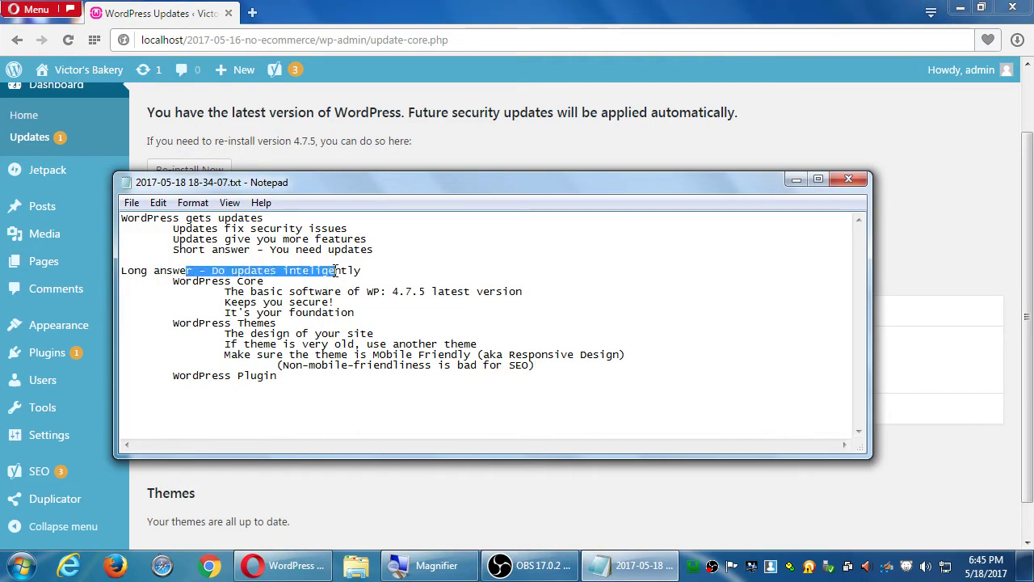
click(168, 265)
click(376, 266)
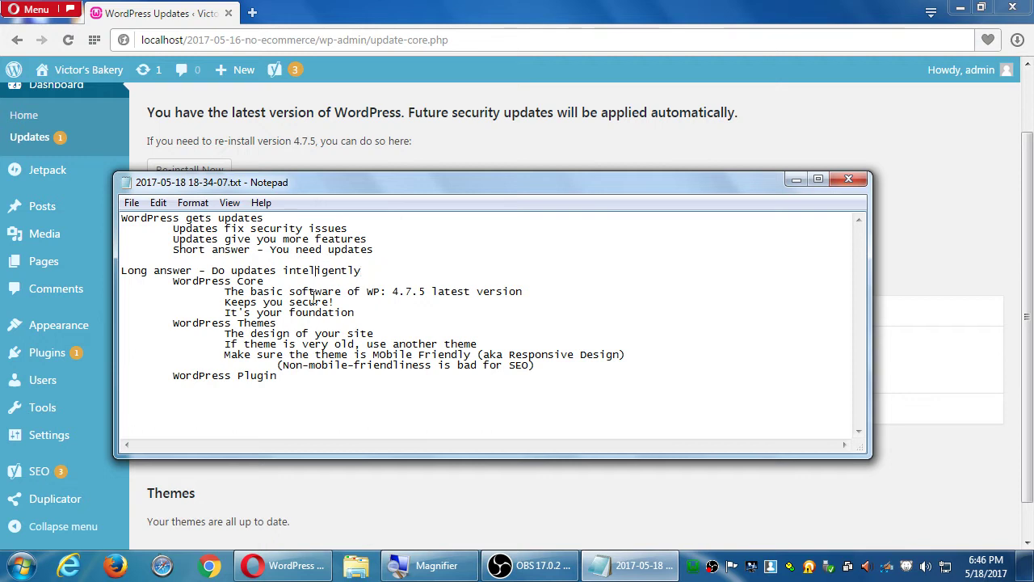
text(l)
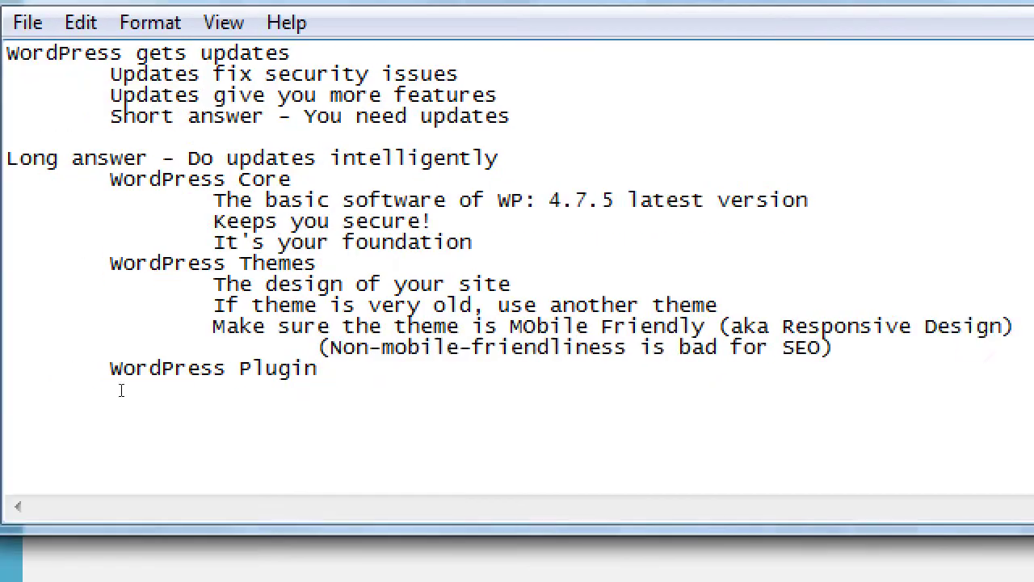
Step: Add the indented note "The extra features of your site" under the WordPress Plugin heading
key(ctrl+End)
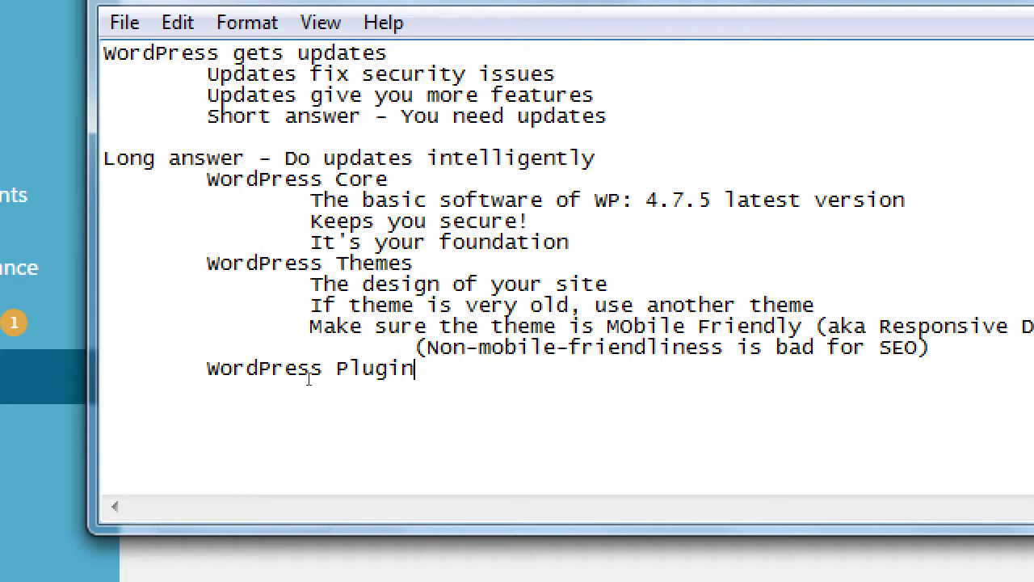
key(Return)
key(Tab)
key(Tab)
text(The extra fea)
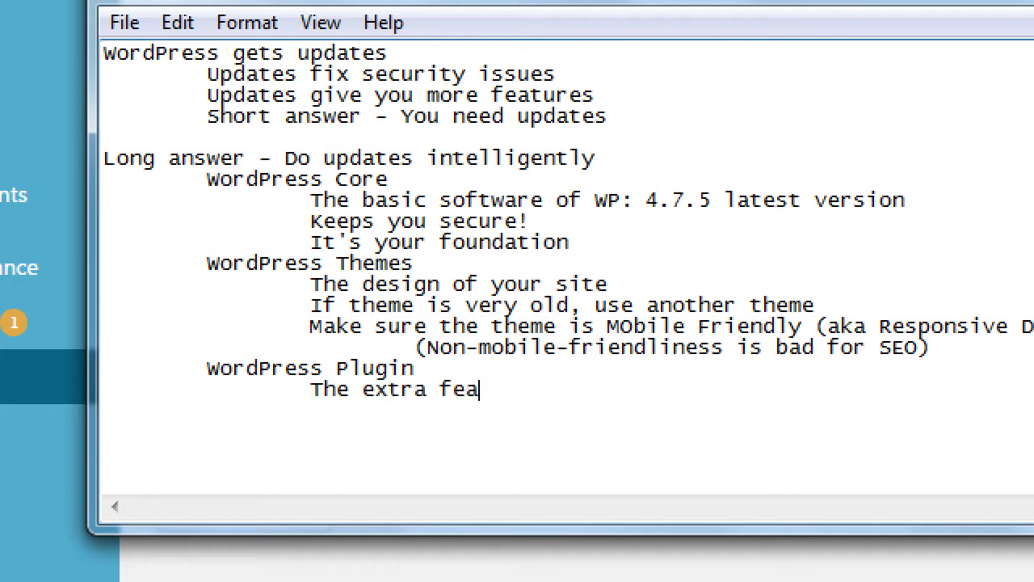
text(tures of your site)
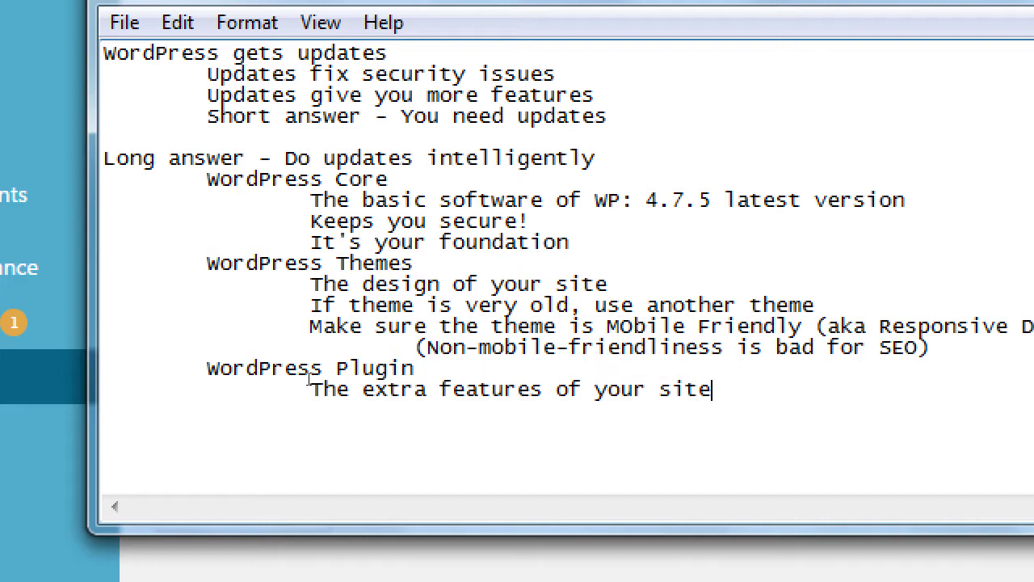
Step: Add a second plugin note reading "Use plugins with updates of less than 3 months"
key(Tab)
key(Tab)
text(Use plugins)
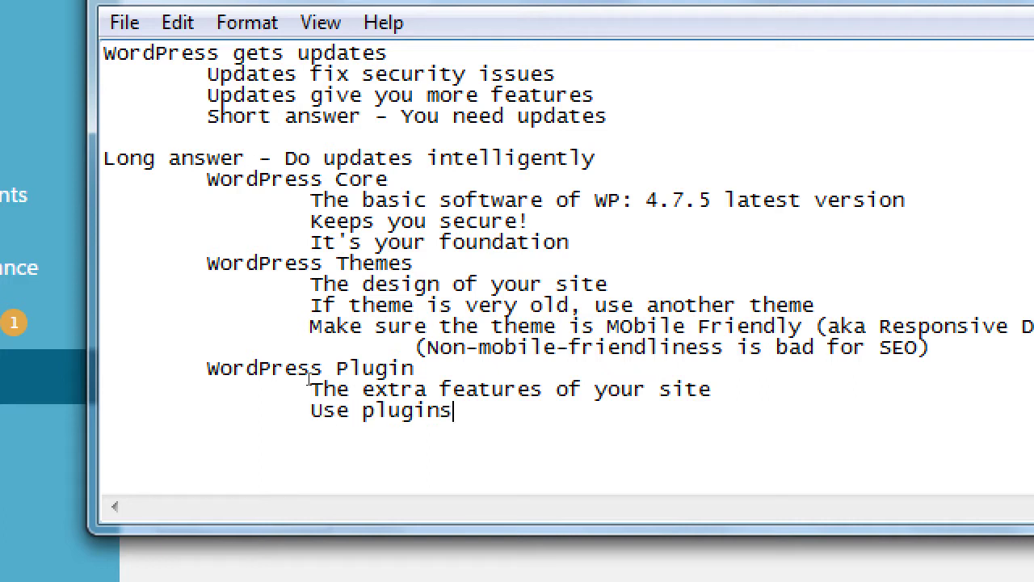
text( with upda)
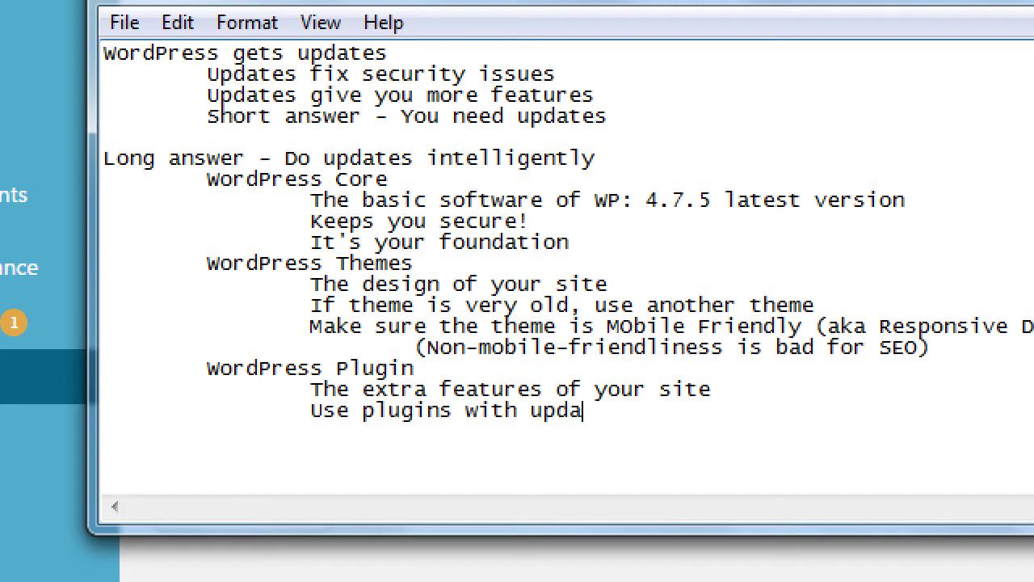
text(tes of less )
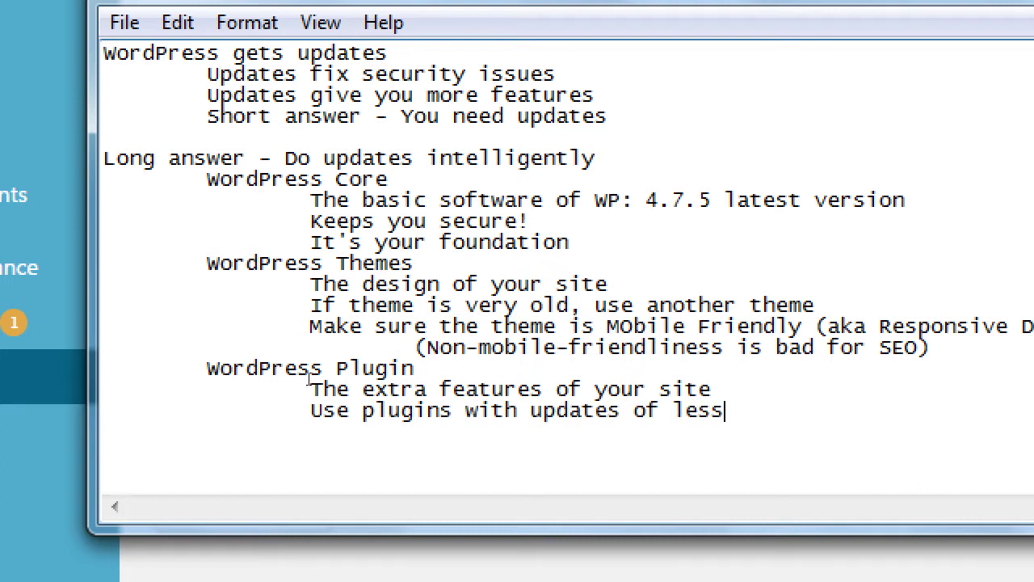
text(than 3 months)
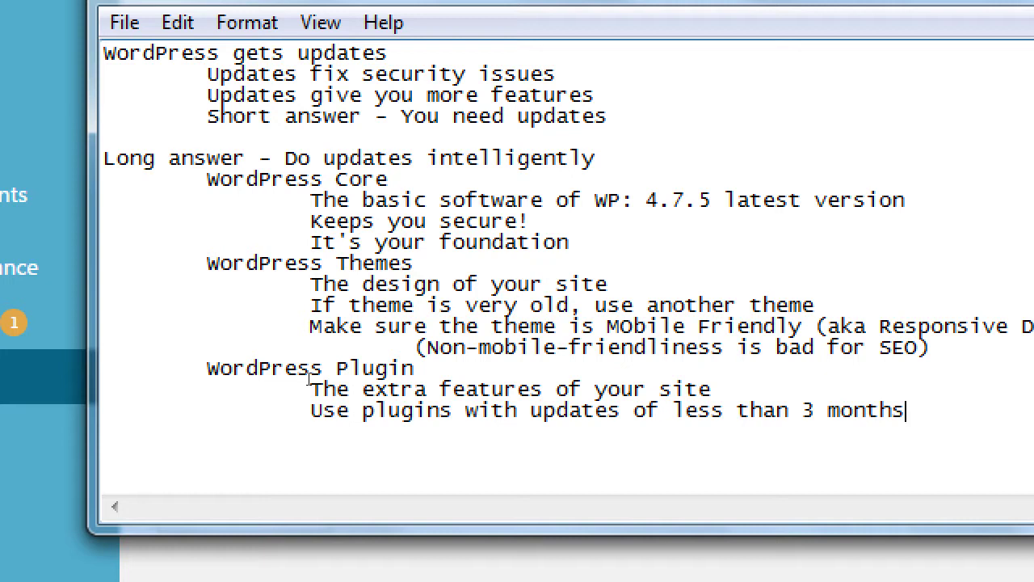
Step: Start an unindented section headed "How to update" below the plugin notes
key(Return)
text(How to update)
key(Return)
Step: Enter the indented item "0. Make a Backup of your site" under the "How to update" heading
key(Tab)
text(1)
key(BackSpace)
key(Return)
key(Tab)
text(0)
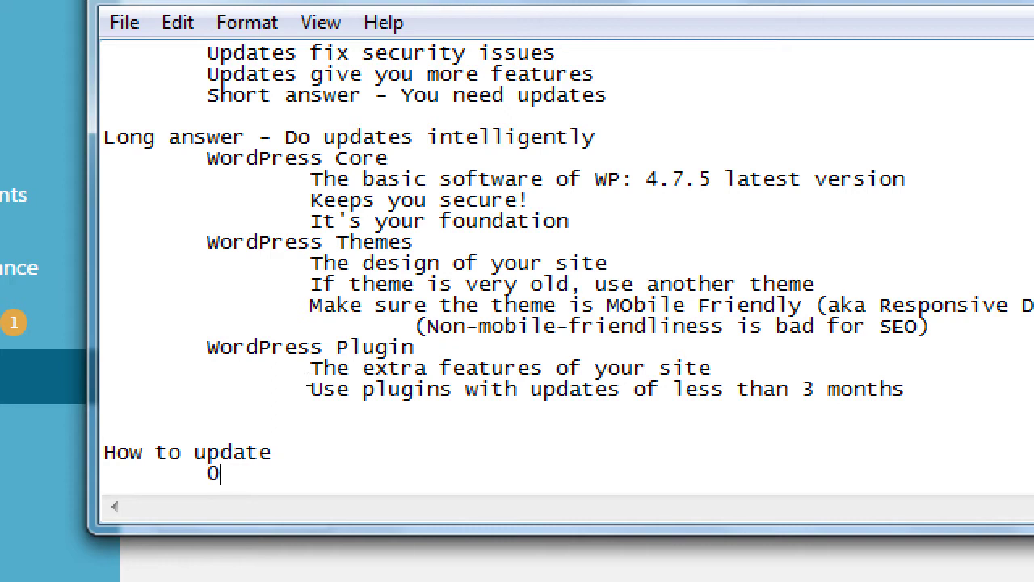
text(. Make a)
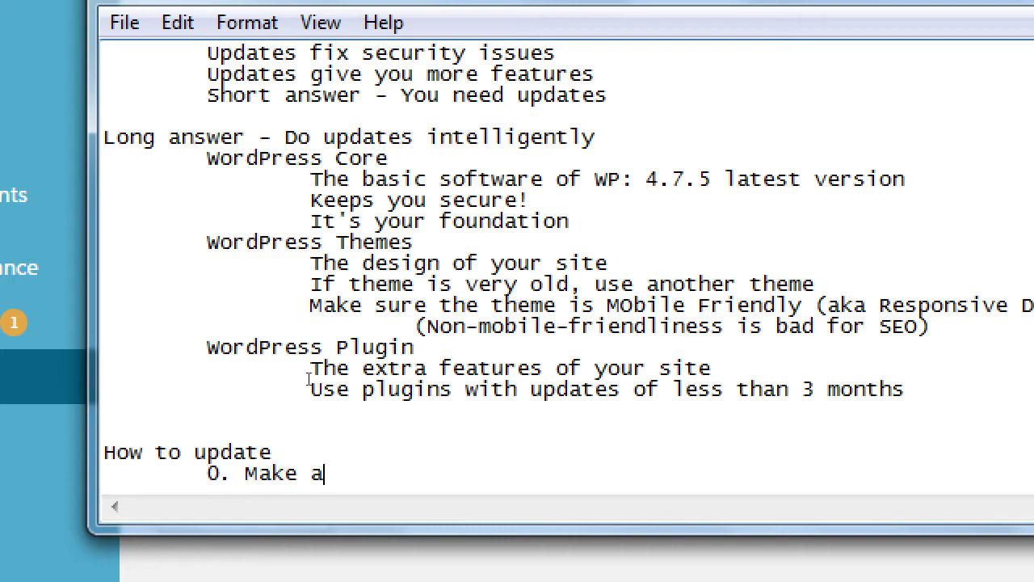
text( Backu p)
key(BackSpace)
key(BackSpace)
text(p)
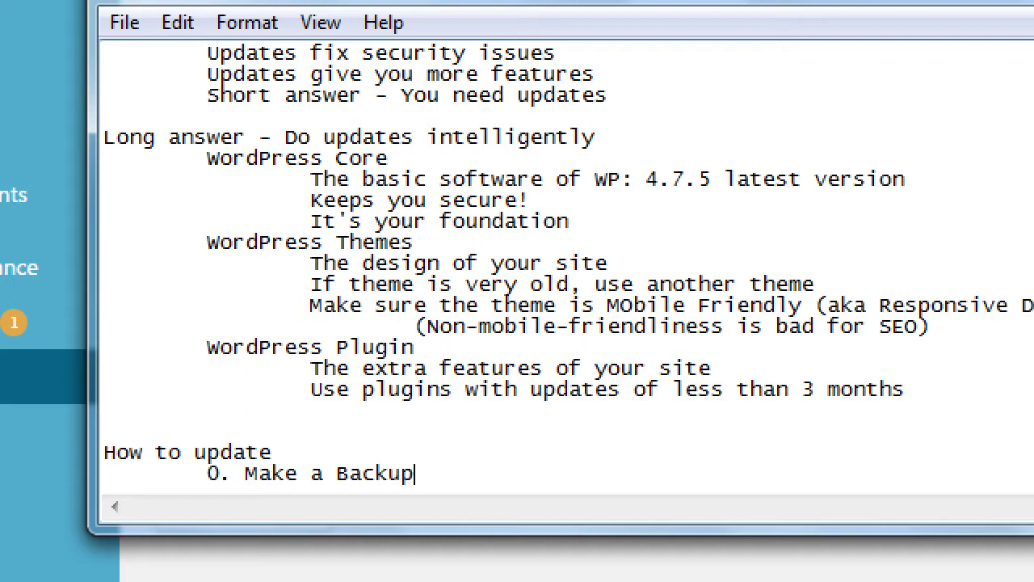
text( of your site)
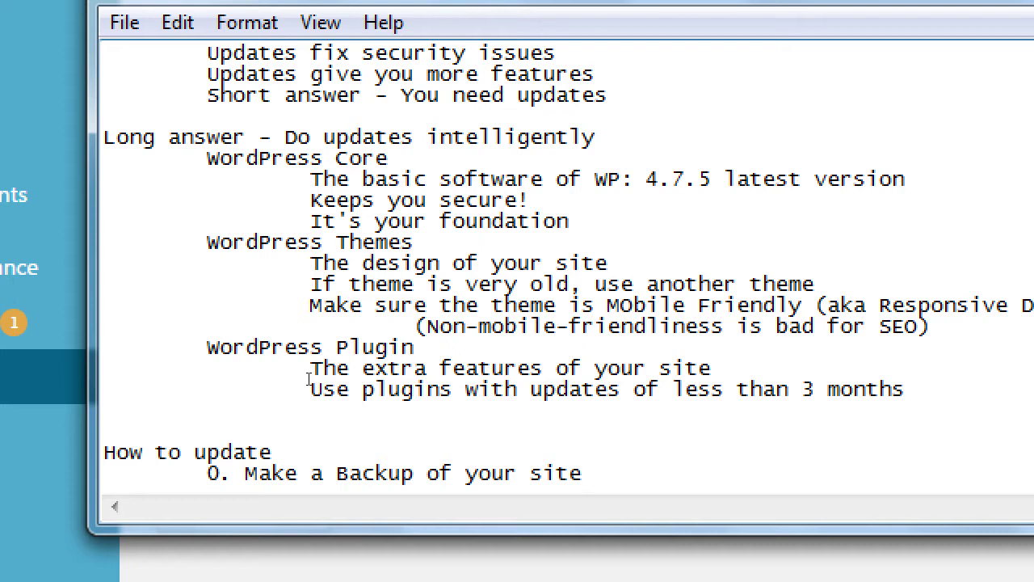
Step: Add the item "1. Update WordPress Core" to the "How to update" list
key(Return)
key(Tab)
text(1. Update )
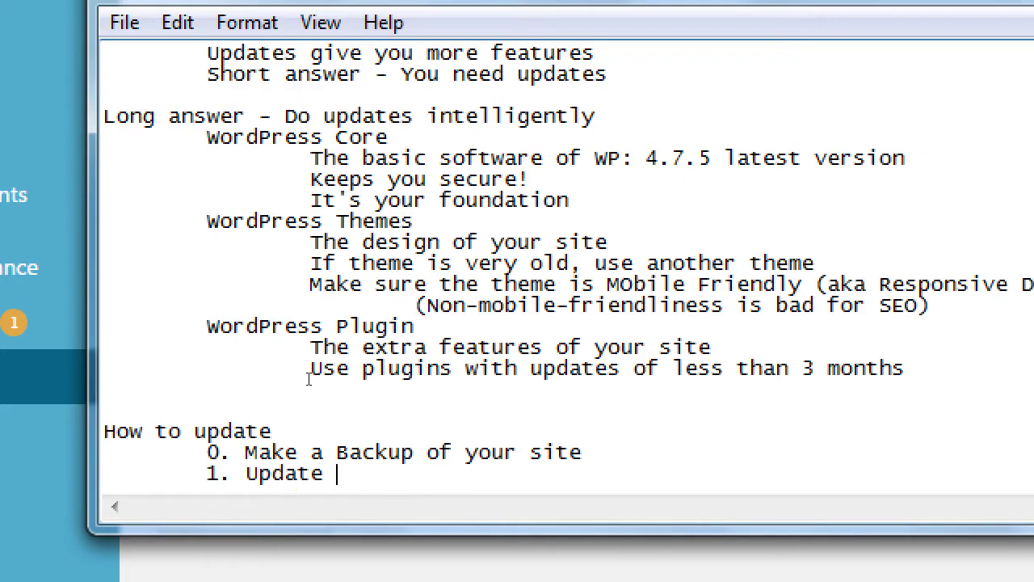
text(WordPress Core)
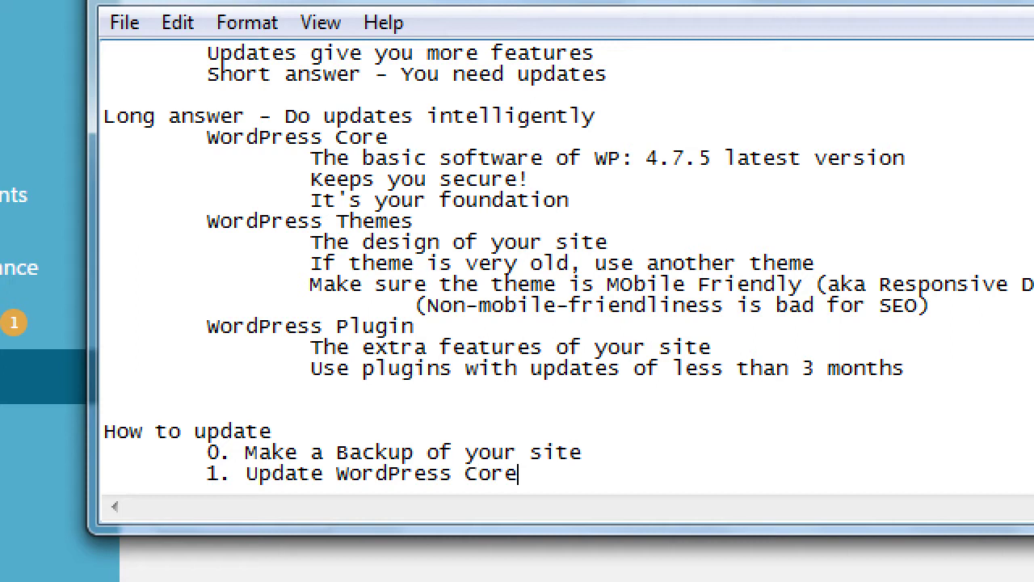
Step: Add the item "2. Test the site afterward" to the "How to update" list
key(Return)
key(Tab)
text(2. )
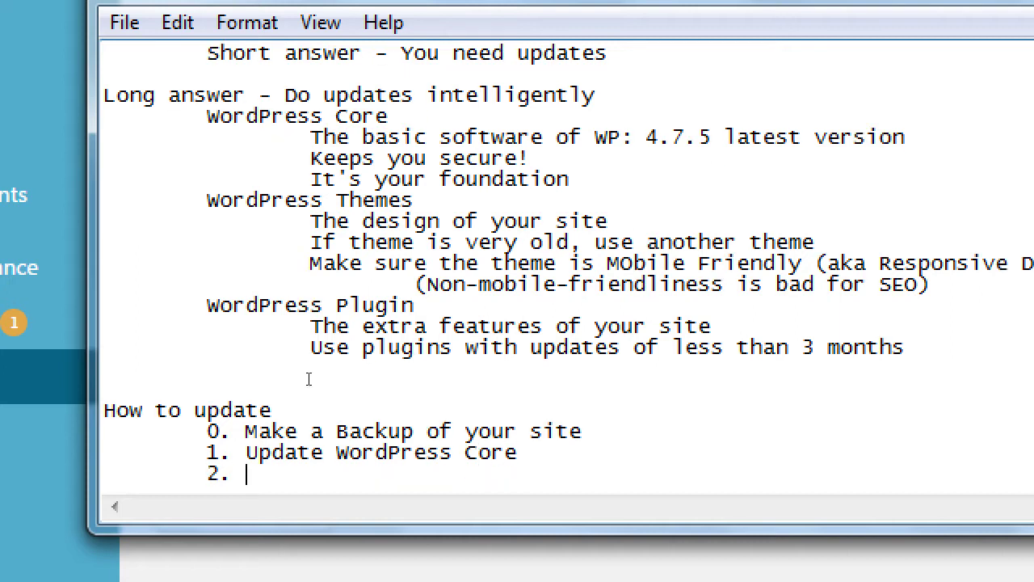
text(Test the site)
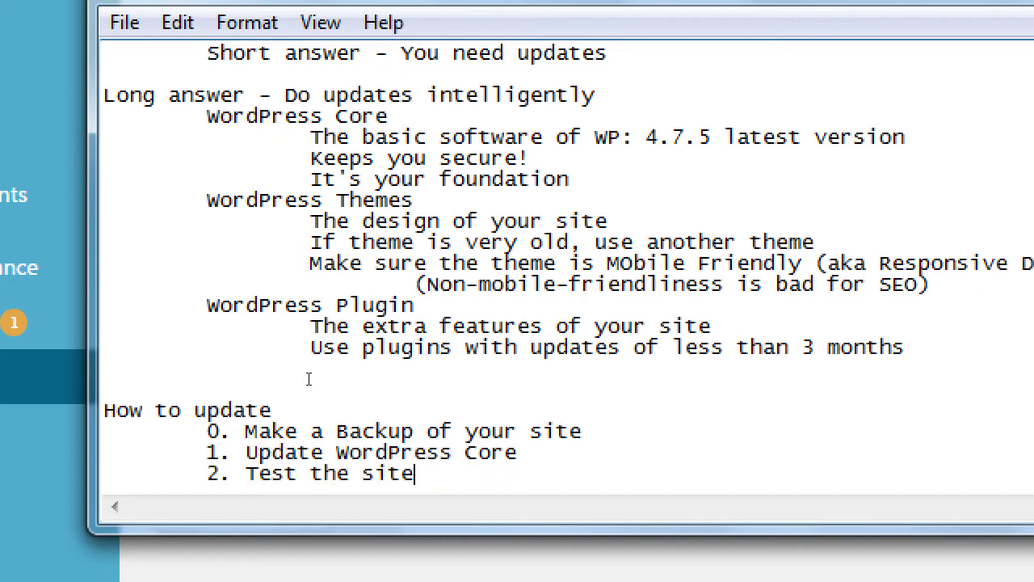
text( afterward)
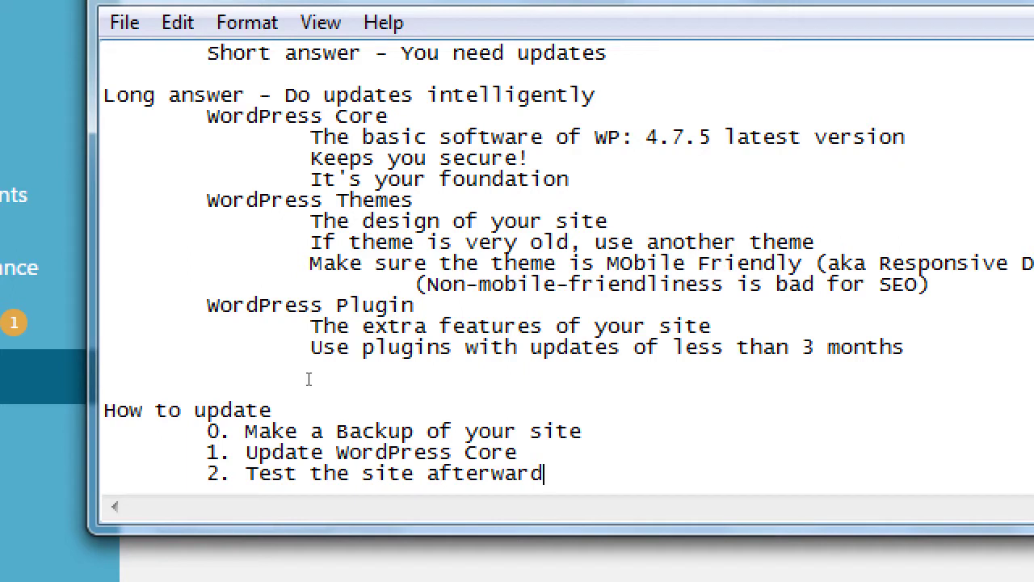
Step: Create indented sub-items a and b under step 2, filling a with "Site works fine, go to step 3"
key(Return)
key(Tab)
key(Tab)
text(a.)
key(Return)
key(Tab)
key(Tab)
text(b.)
key(Up)
text(Site works fine, go to step 4)
key(BackSpace)
text(3)
key(Down)
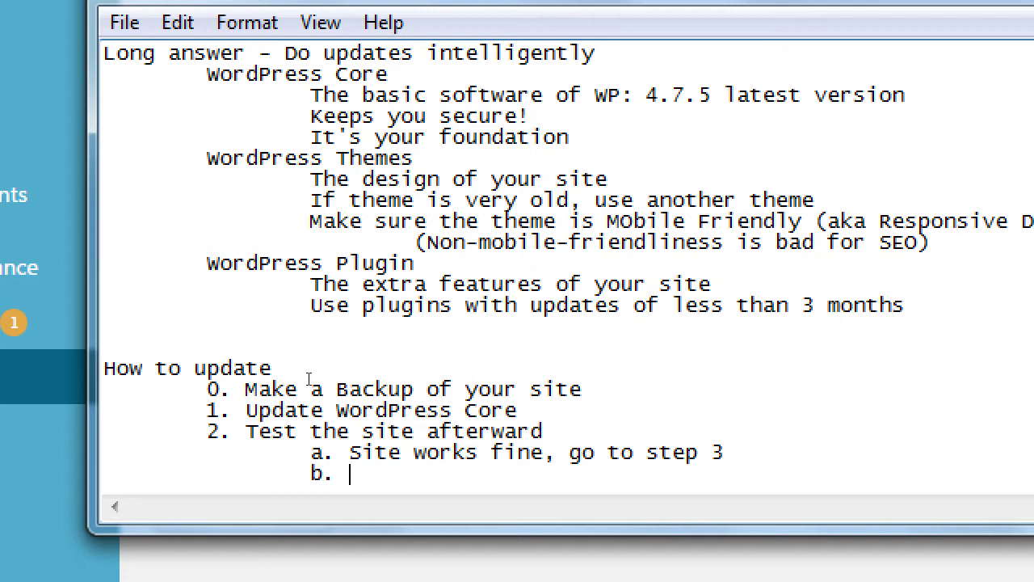
Step: Fill in sub-item b with "Site is broken, restore from step 0, troubleshoot"
text(Site is broken)
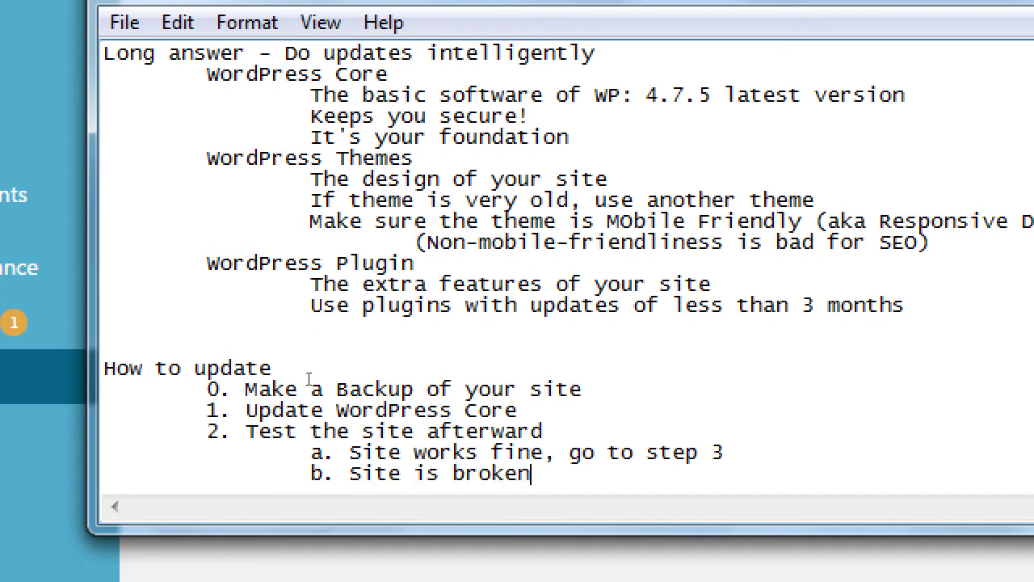
text(, restore f)
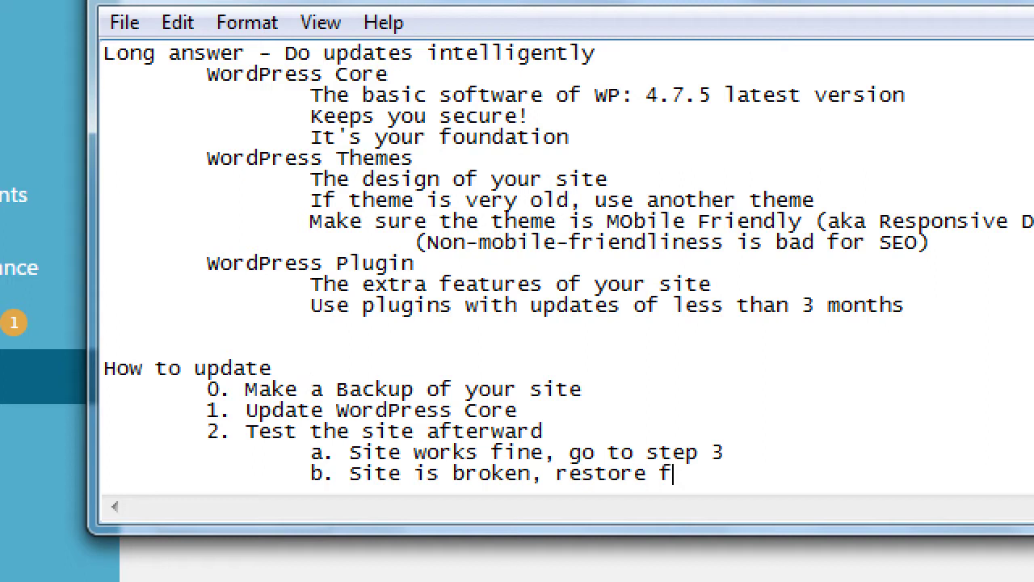
text(rom step 0, troube)
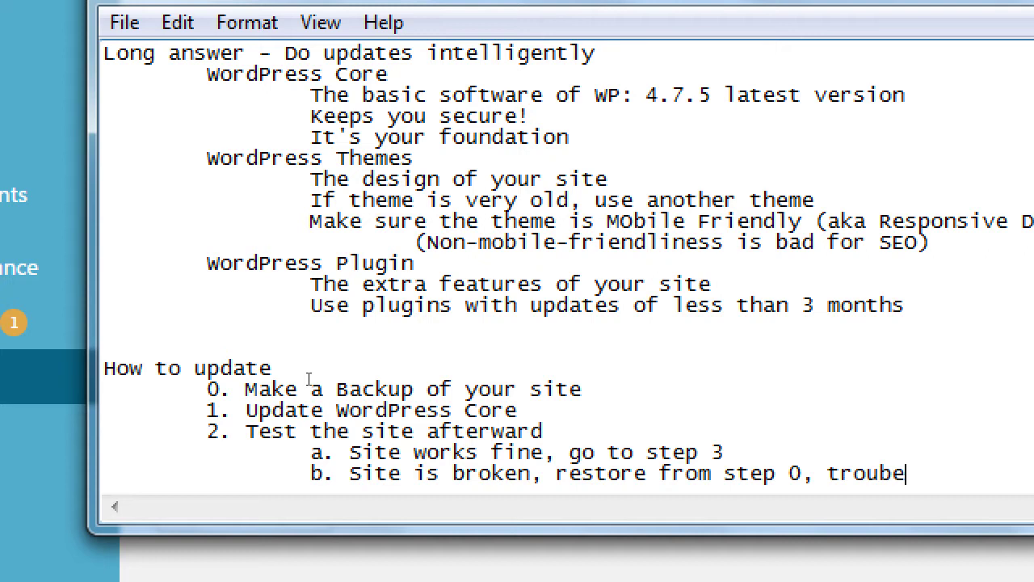
key(BackSpace)
text(leshoot)
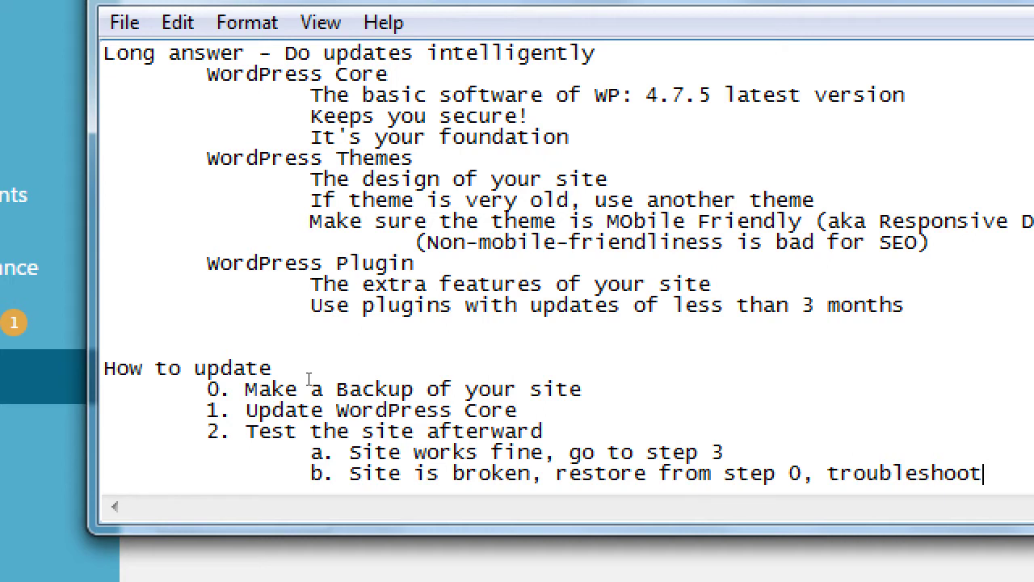
Step: Add the items "3. Backup the site" and "4. Update Themes" to the "How to update" list
key(Return)
key(Tab)
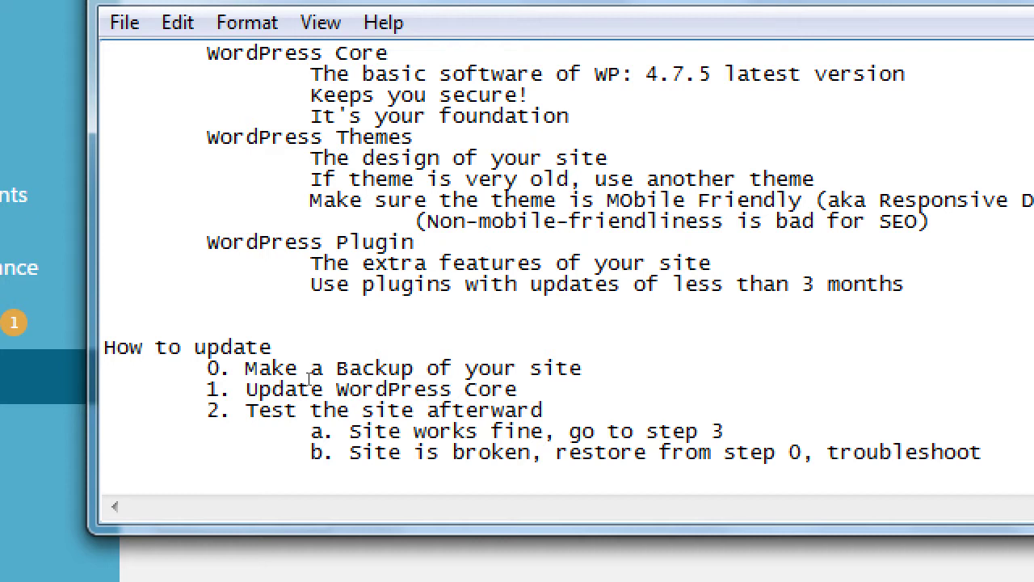
text(3. Backup the site)
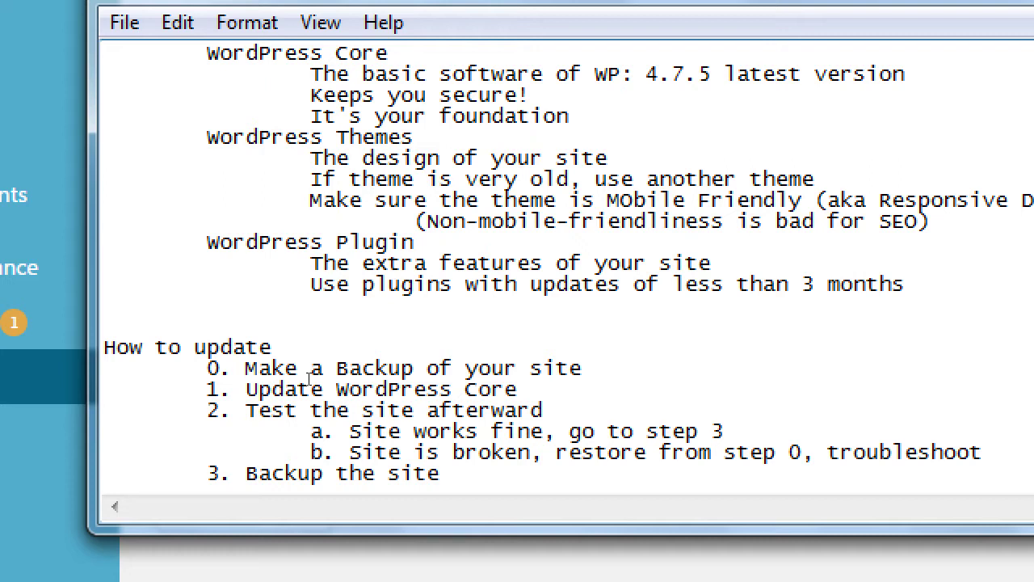
key(Return)
key(Tab)
text(4. Update)
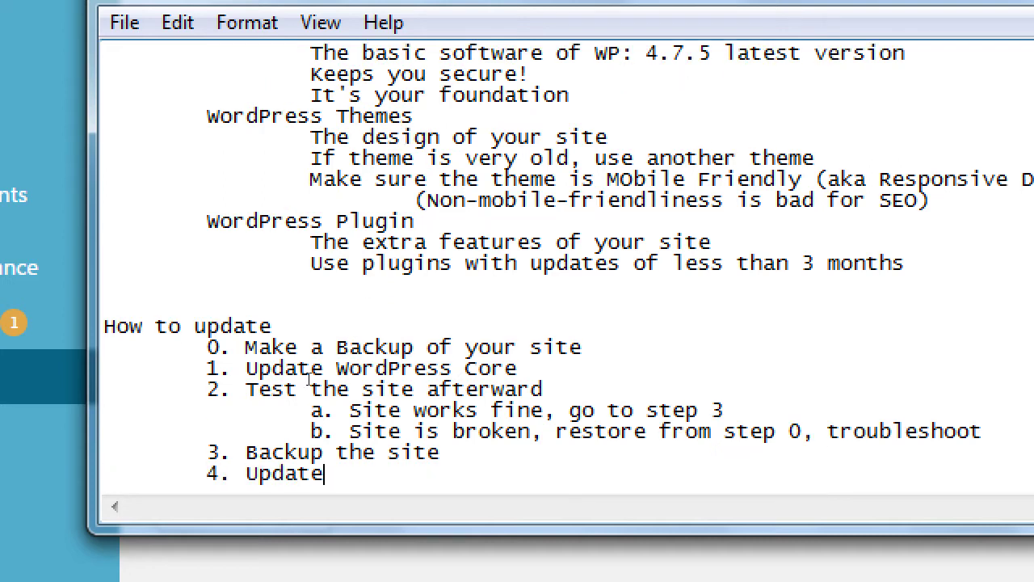
text( Themes)
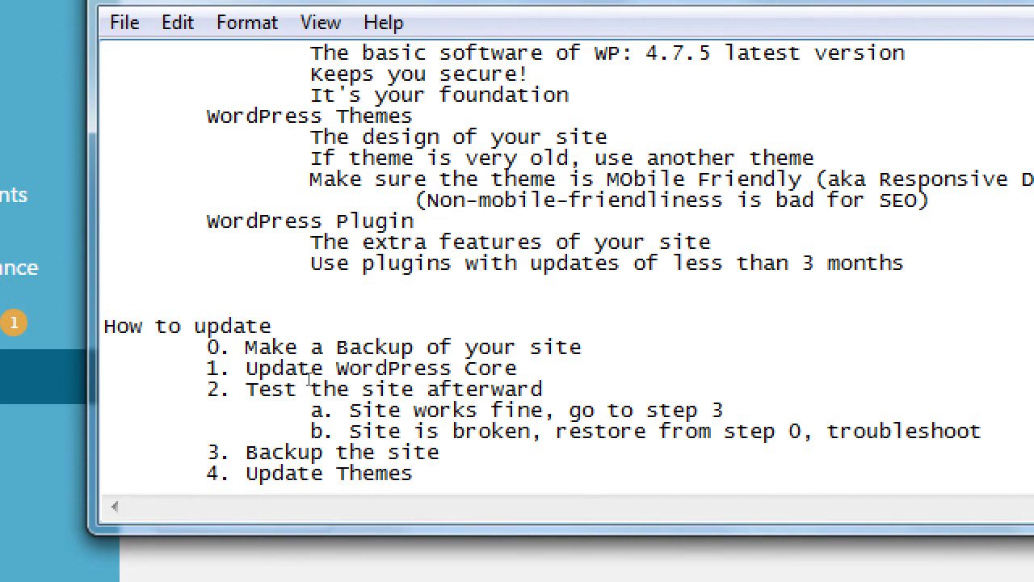
Step: Add the item "5. Test site again" to the "How to update" list
key(Return)
key(Tab)
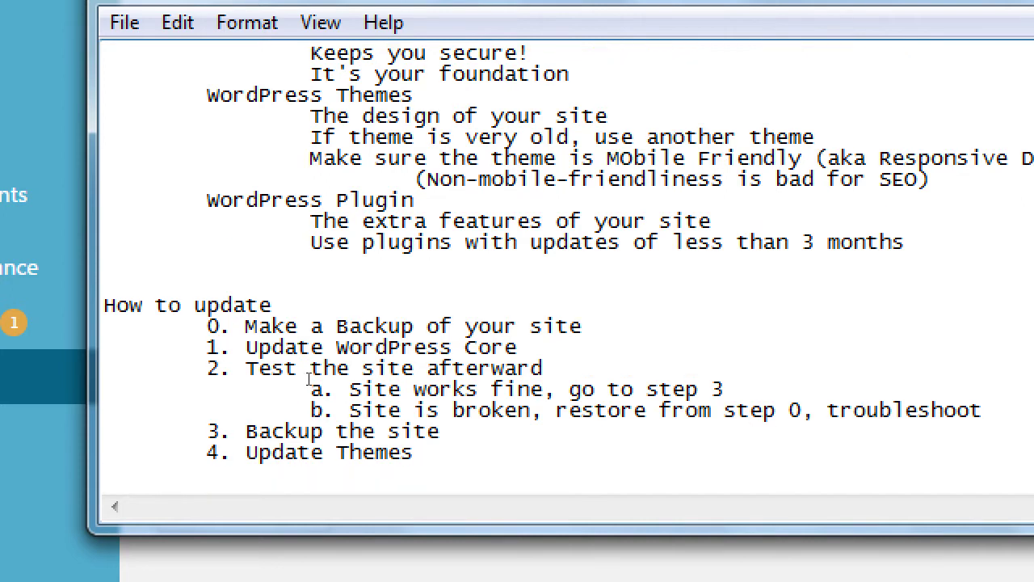
text(5. Test site again)
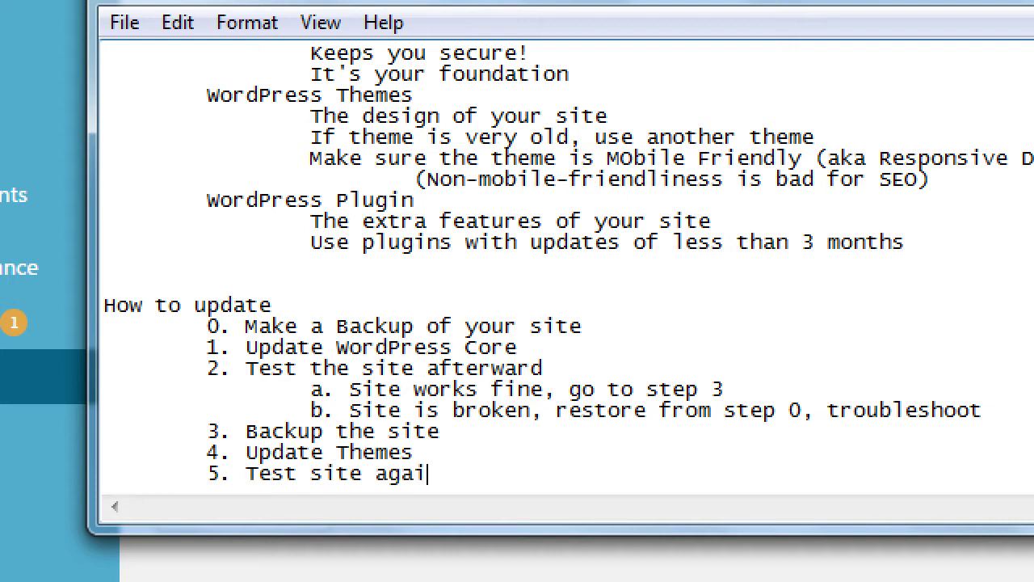
Step: Copy sub-items a and b of step 2 and paste them beneath step 5
key(Return)
key(Up)
key(Up)
key(Up)
key(Up)
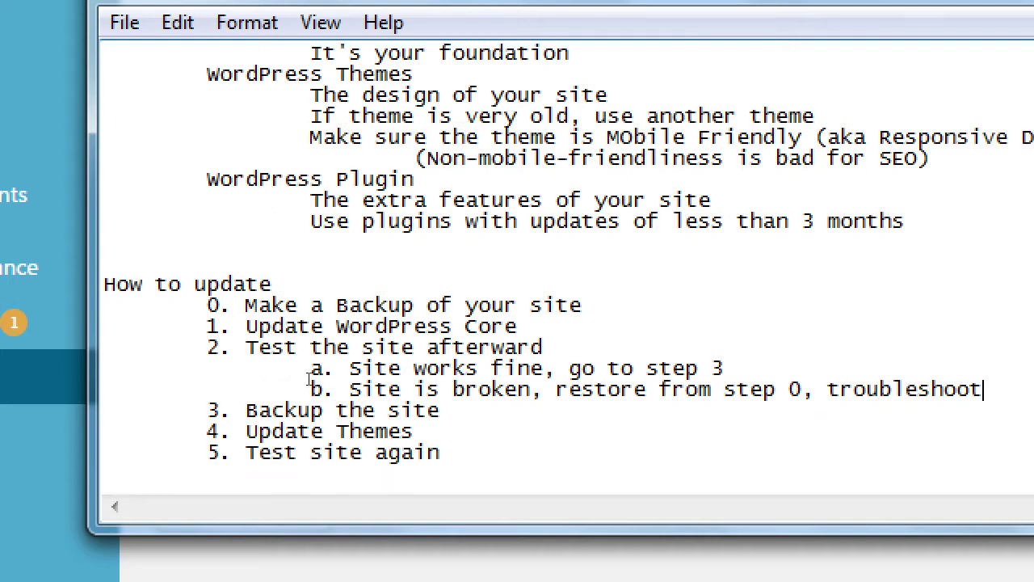
key(End)
key(shift+Home)
key(shift+Up)
key(ctrl+c)
key(ctrl+End)
key(ctrl+v)
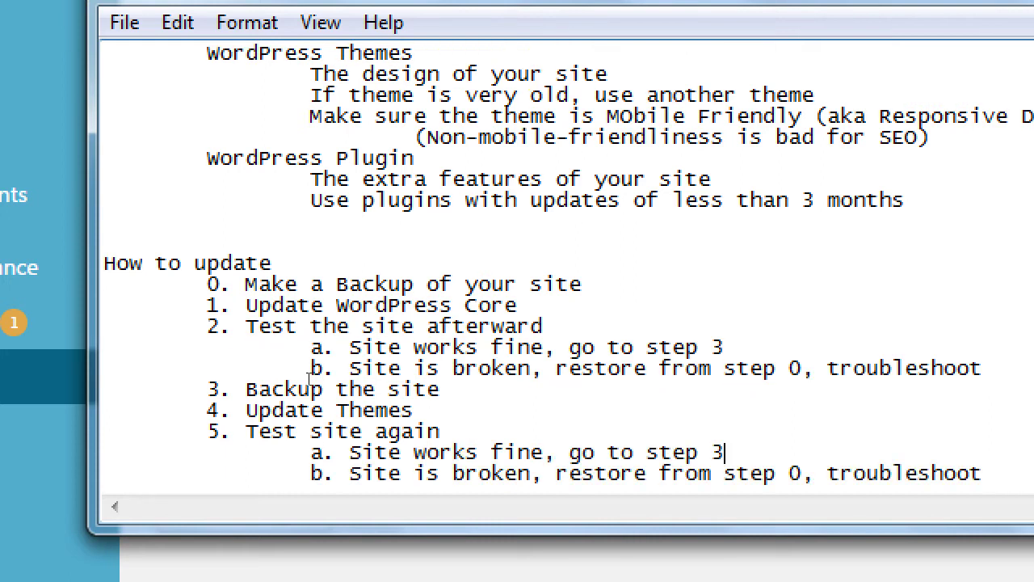
Step: Change the step 5 sub-items so a refers to step 6 and b restores from step 3
key(shift+Left)
text(6)
key(Down)
key(Right)
key(Right)
key(Right)
key(Right)
key(shift+Right)
text(3)
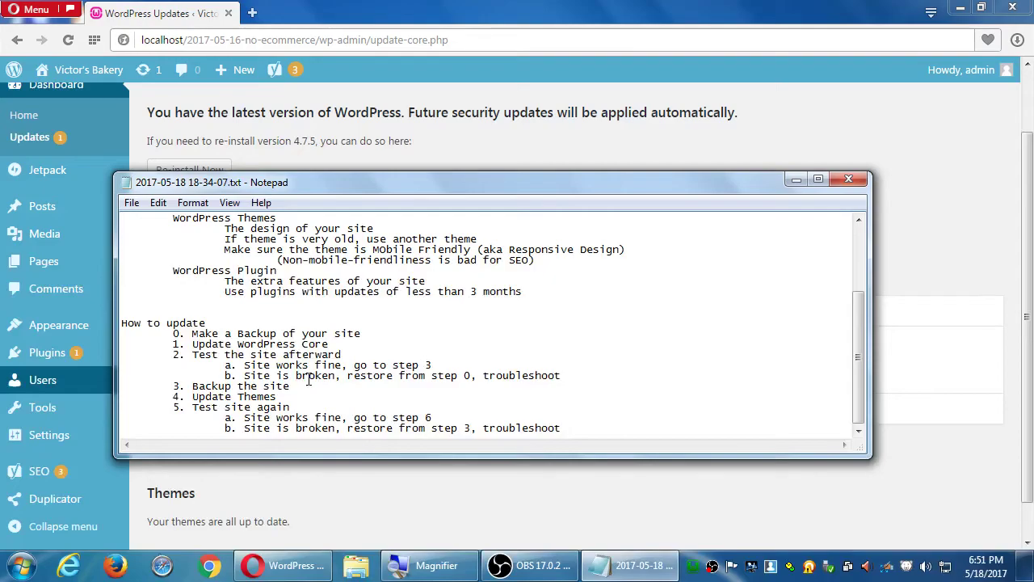
Step: Switch to the browser, open the WordPress Themes page in a separate tab and view the Brittany Light theme details
click(323, 60)
middle_click(81, 326)
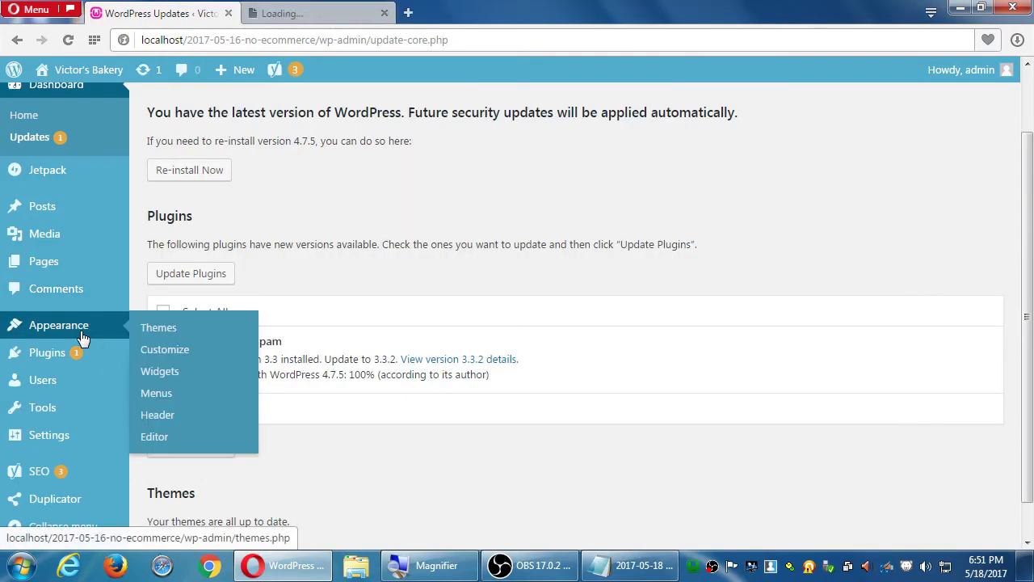
click(333, 16)
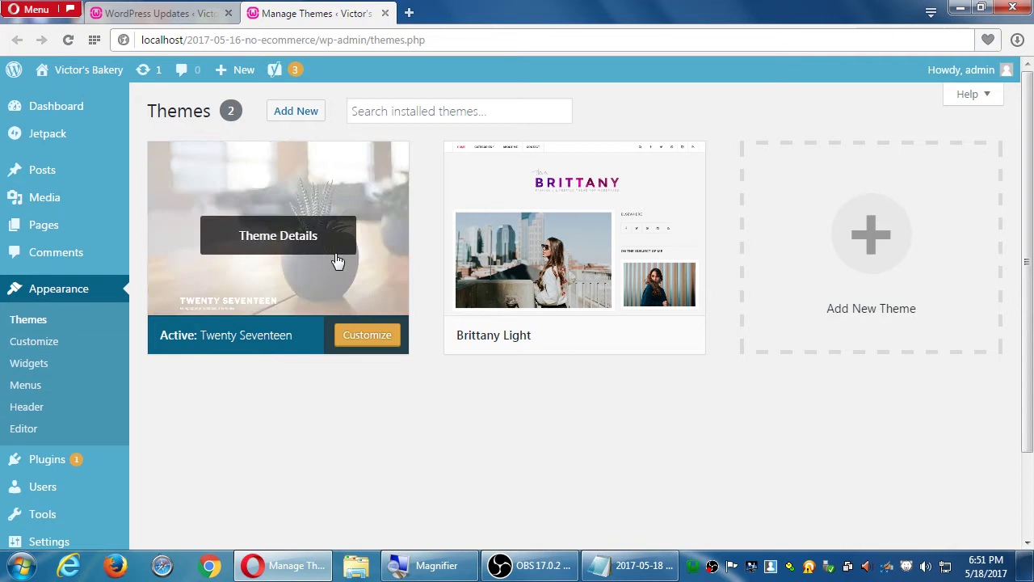
click(550, 242)
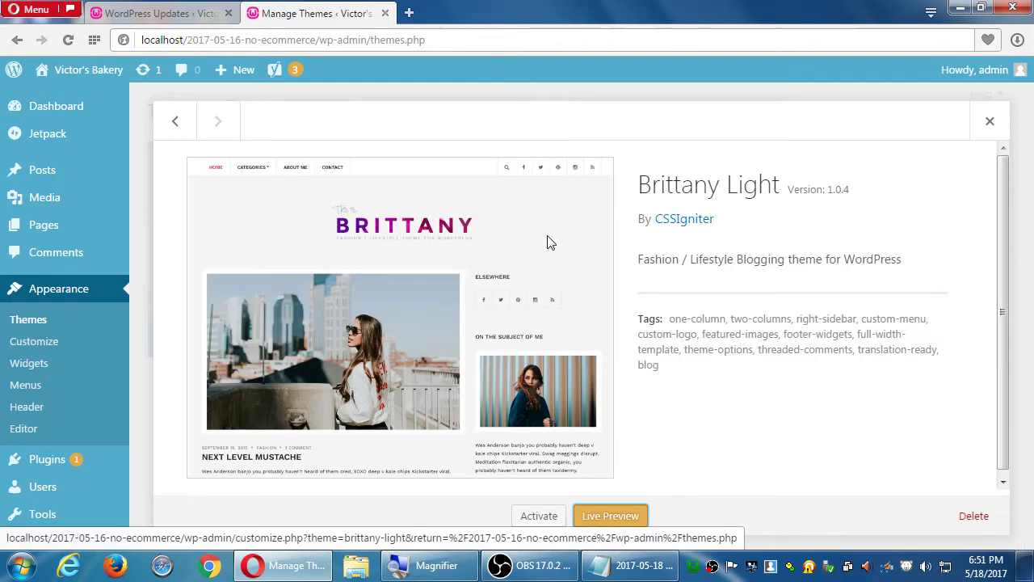
Step: Visit the website of the theme's author CSSIgniter, look through its home page, and close that tab
click(697, 229)
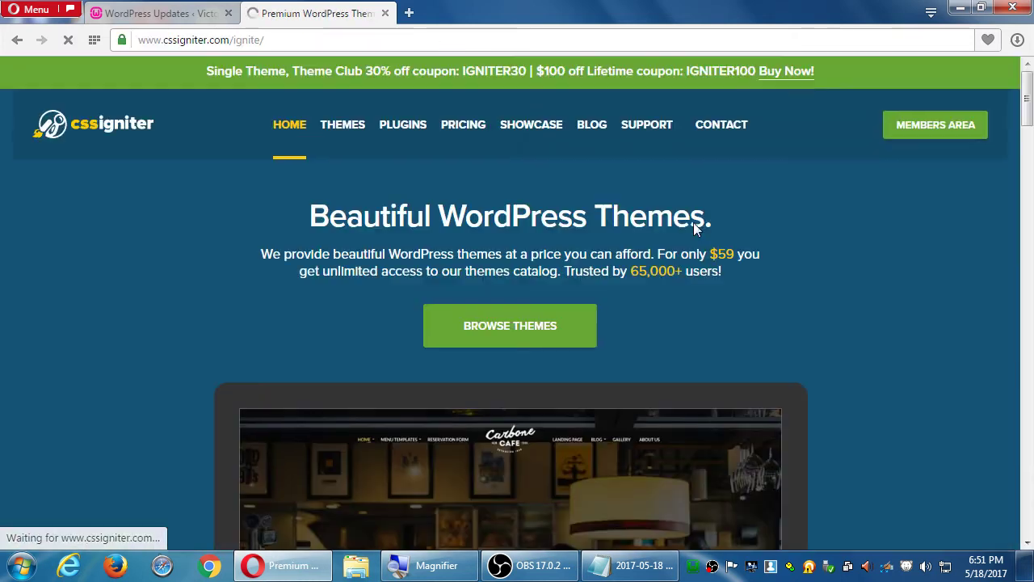
scroll(786, 295, down, 5)
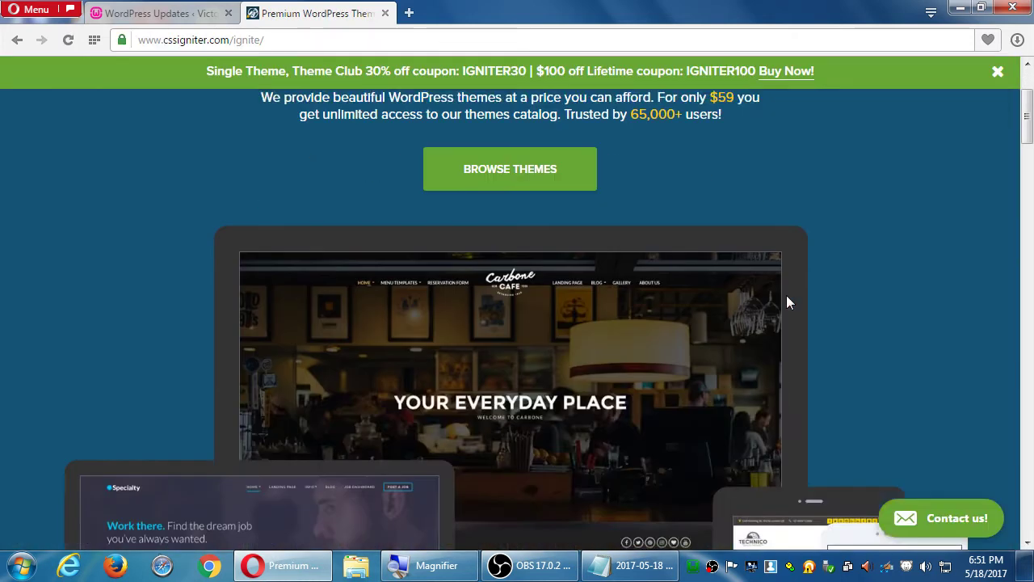
scroll(786, 295, down, 6)
scroll(787, 300, up, 2)
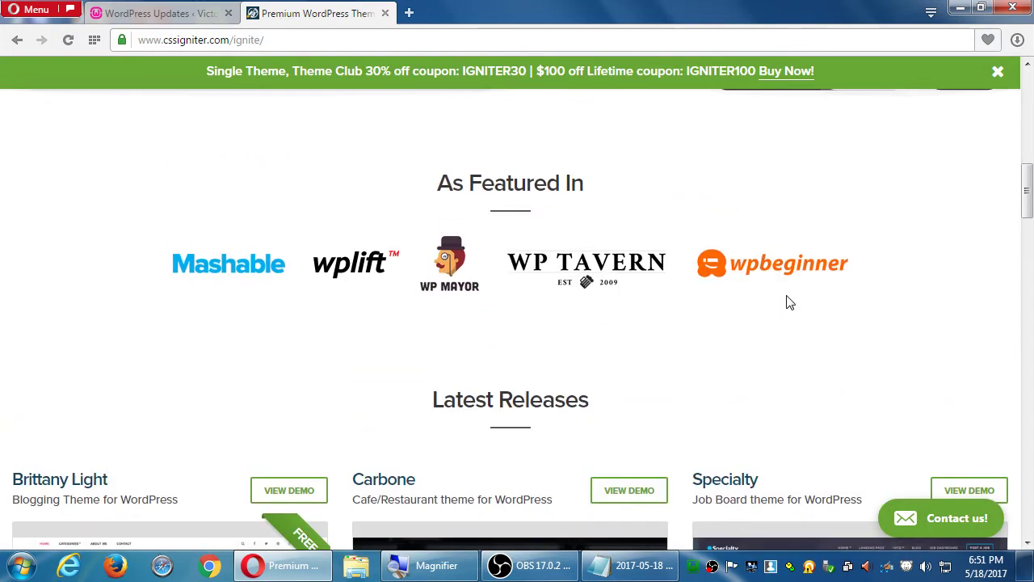
scroll(334, 210, up, 10)
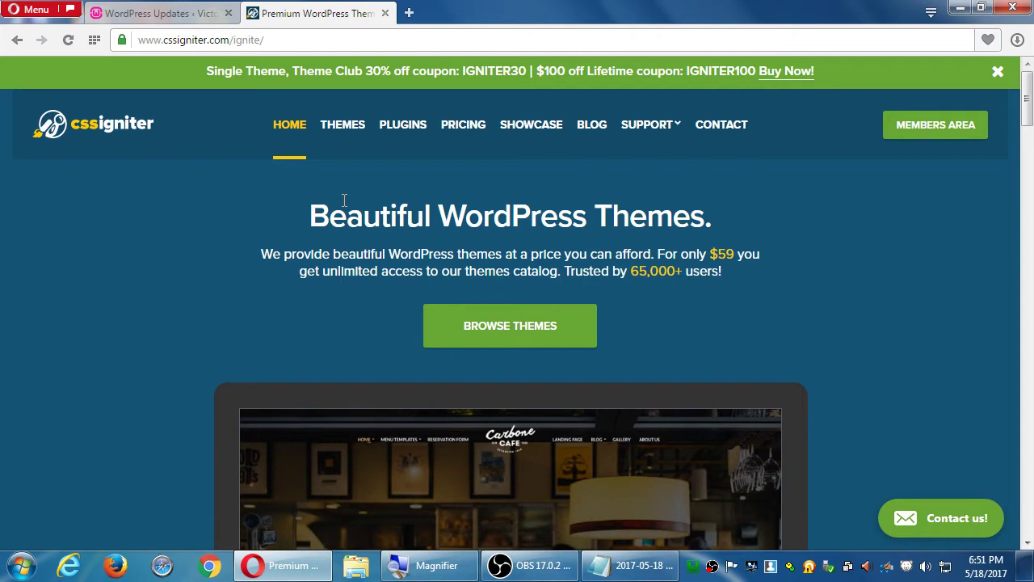
click(385, 14)
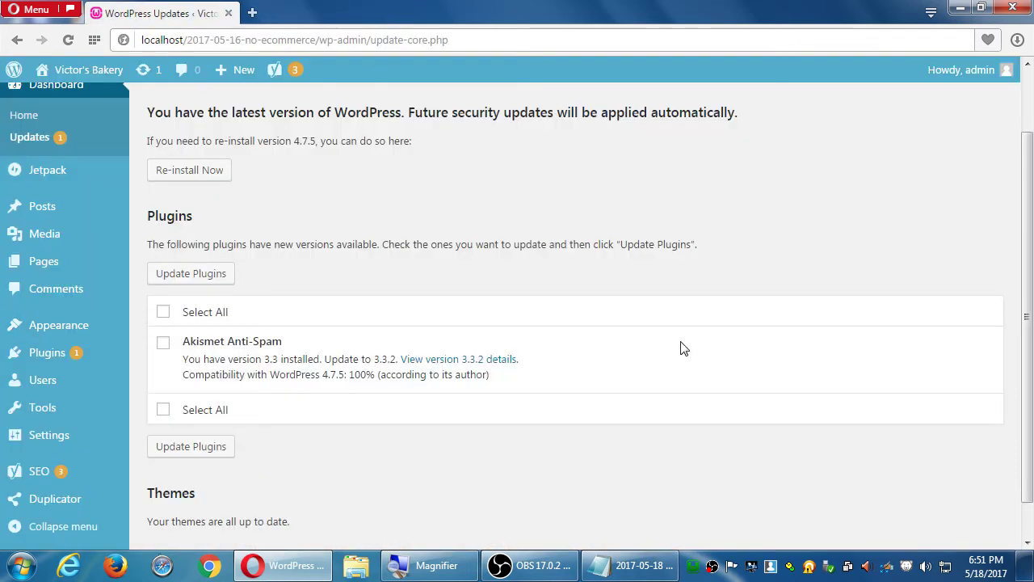
Step: Return to the Notepad notes and add the items "6. Backup" and "7. Update Plugin" to the end of the list
click(634, 565)
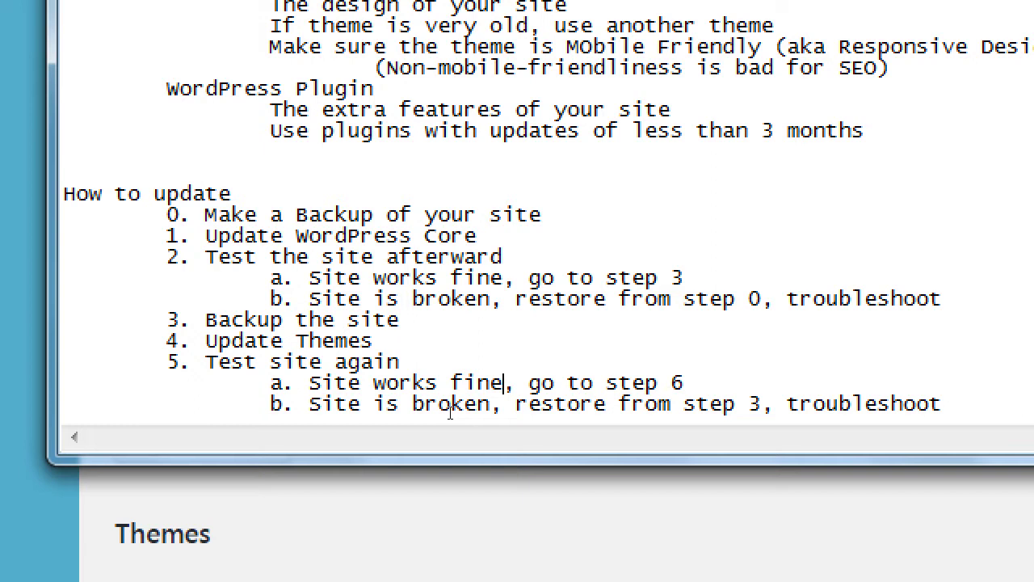
key(ctrl+End)
key(Return)
key(Tab)
text(6. )
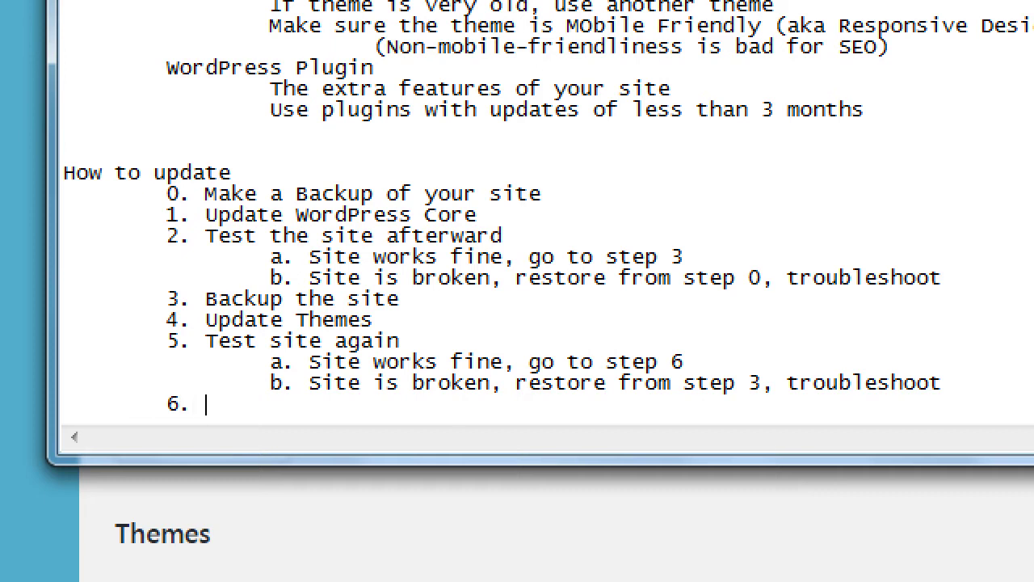
text(Backup)
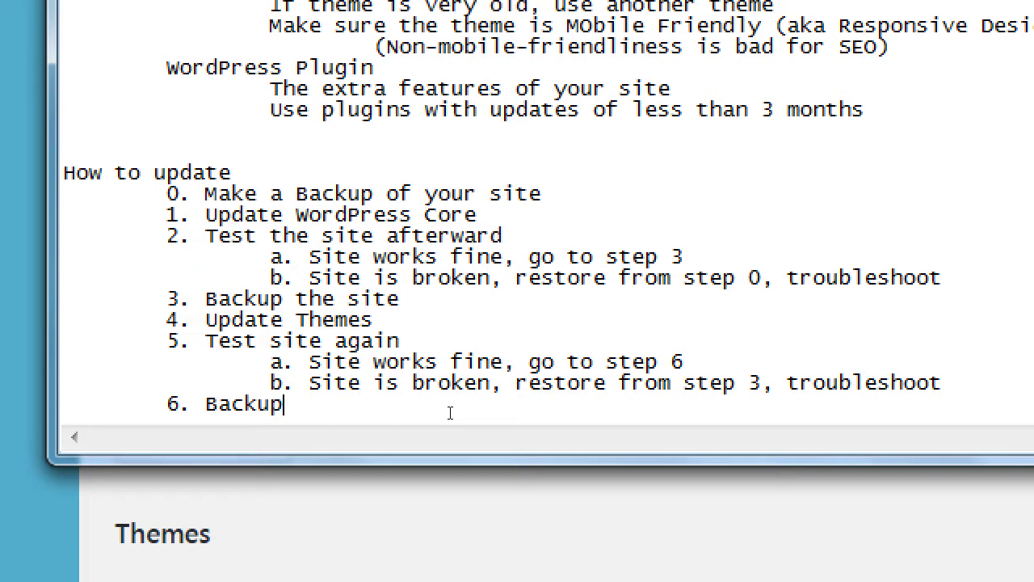
key(Return)
key(Tab)
text(7. Update Plugin)
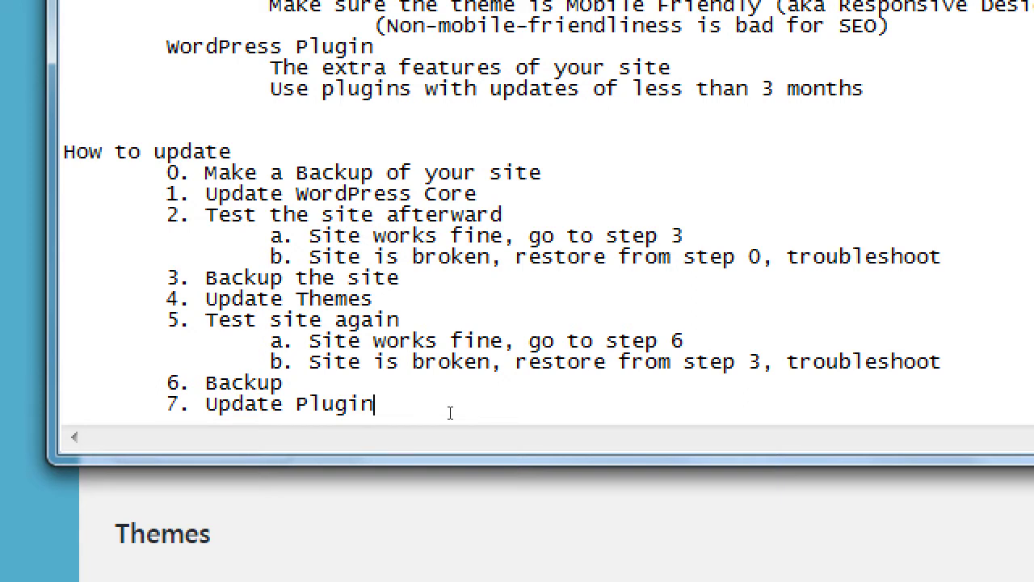
Step: Add the indented sub-item "I. Start with the most important plugin first" under step 7
key(Return)
key(Tab)
key(Tab)
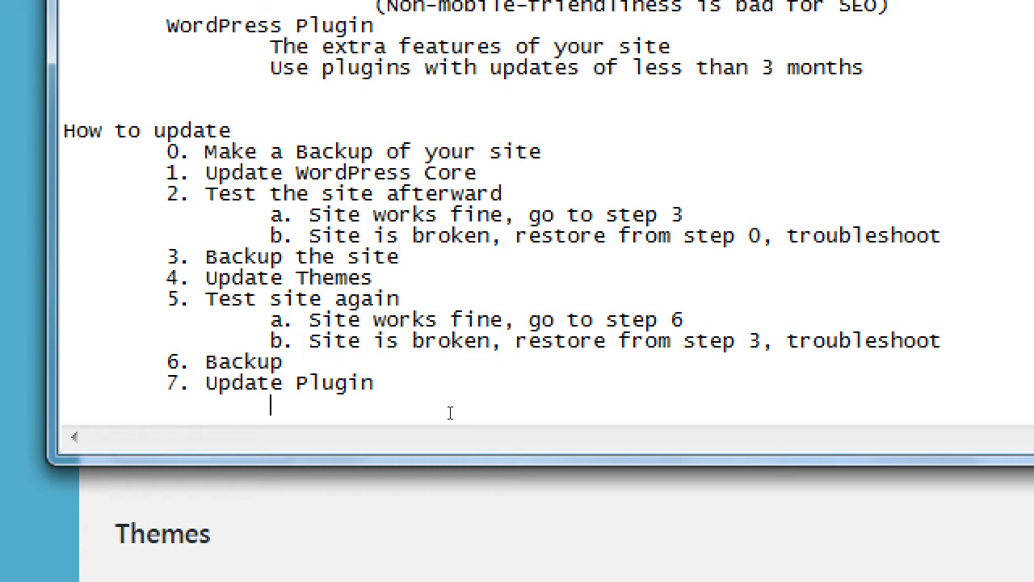
text(I. Start w)
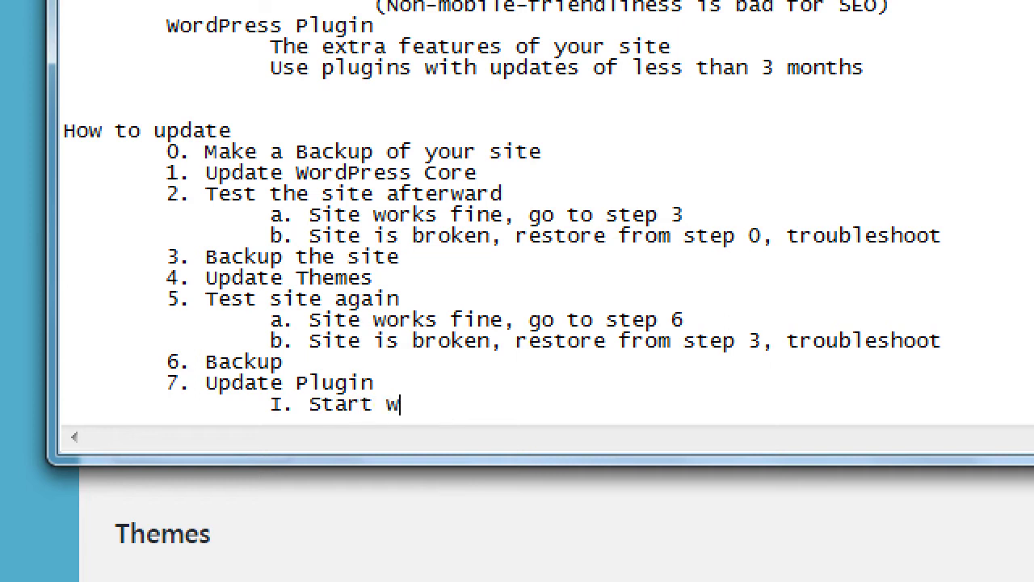
text(ith the most imp)
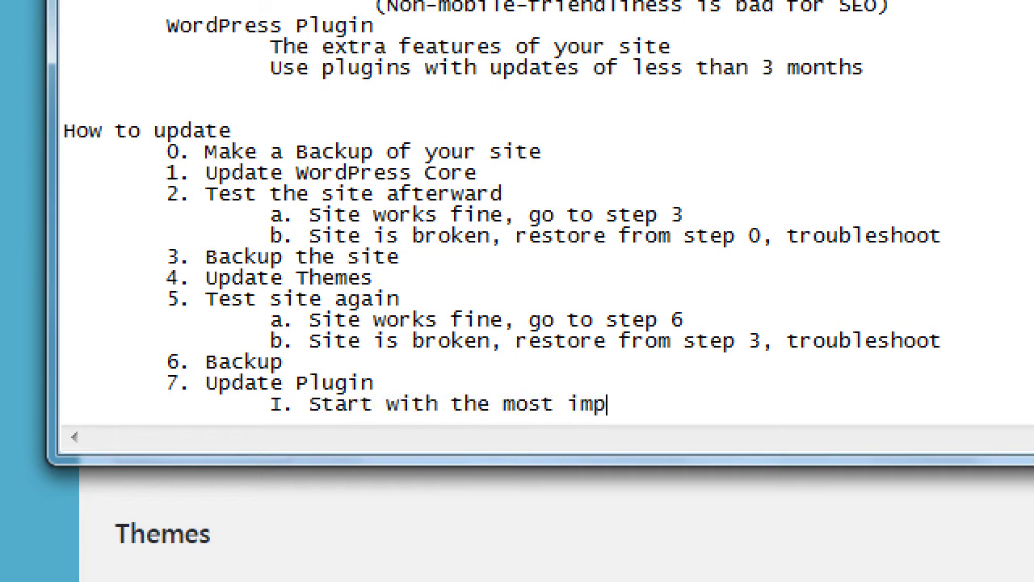
text(ortant plugin first)
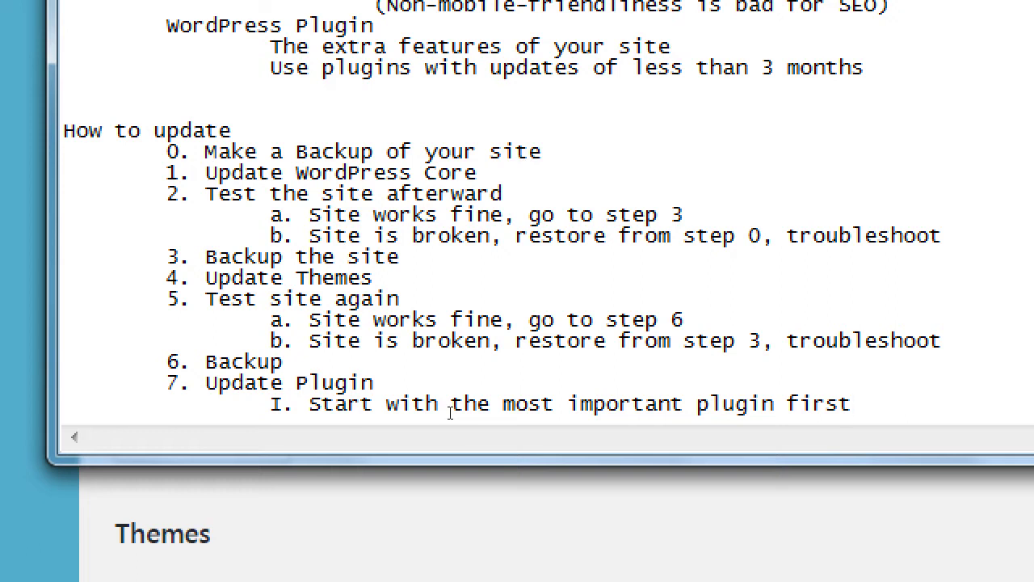
Step: Switch to the browser, open the WordPress installed plugins list and select all plugins
key(super+minus)
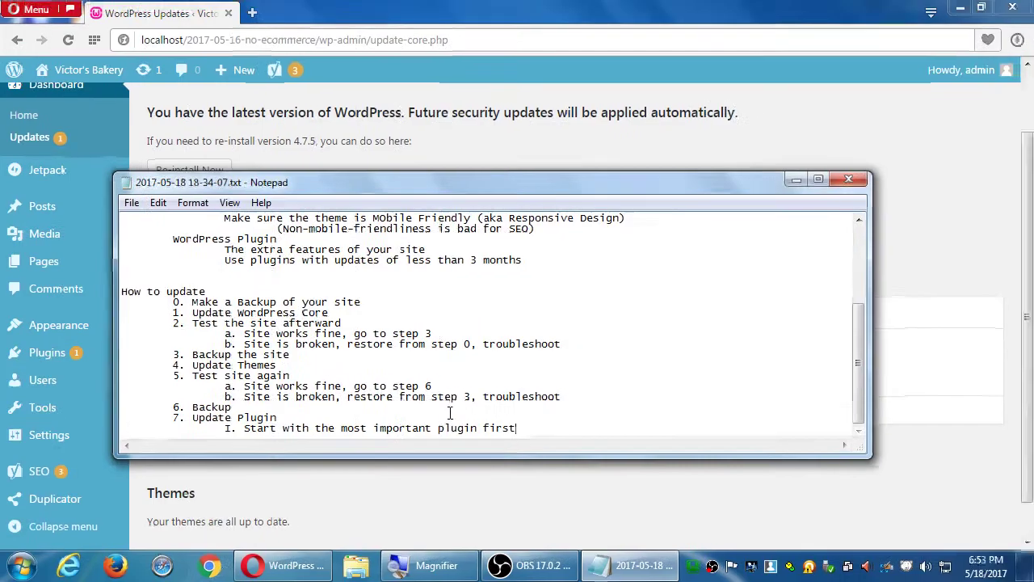
click(295, 483)
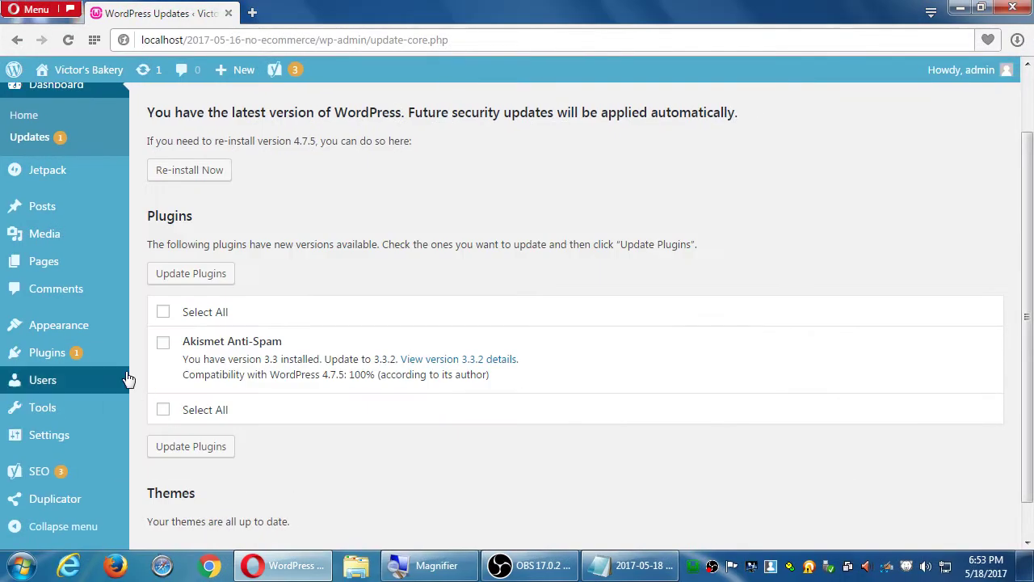
click(91, 356)
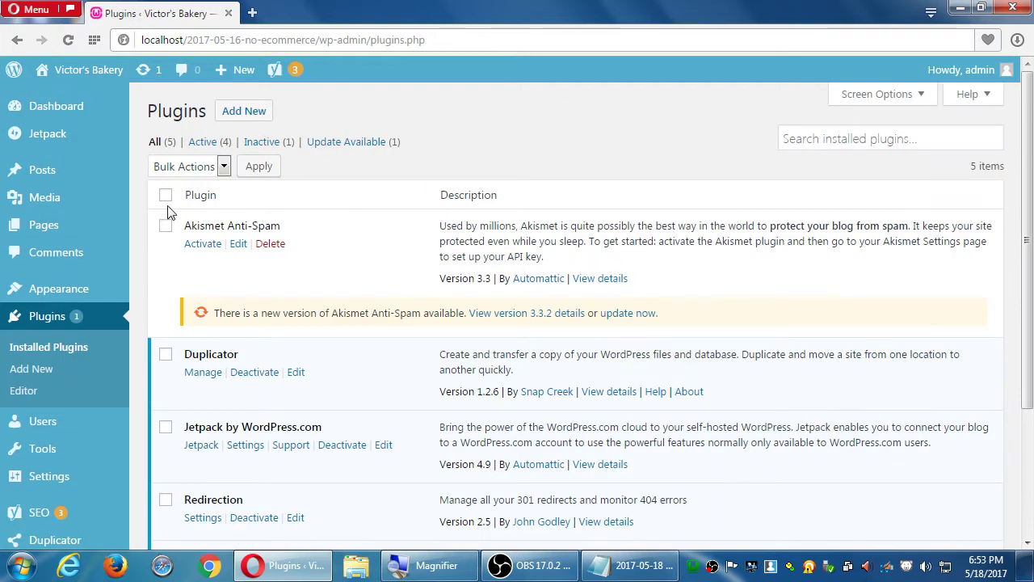
click(165, 195)
Step: Return to the Notepad notes and add sub-items "II. Test site" and "III. Next-most important, etc" under step 7
click(614, 565)
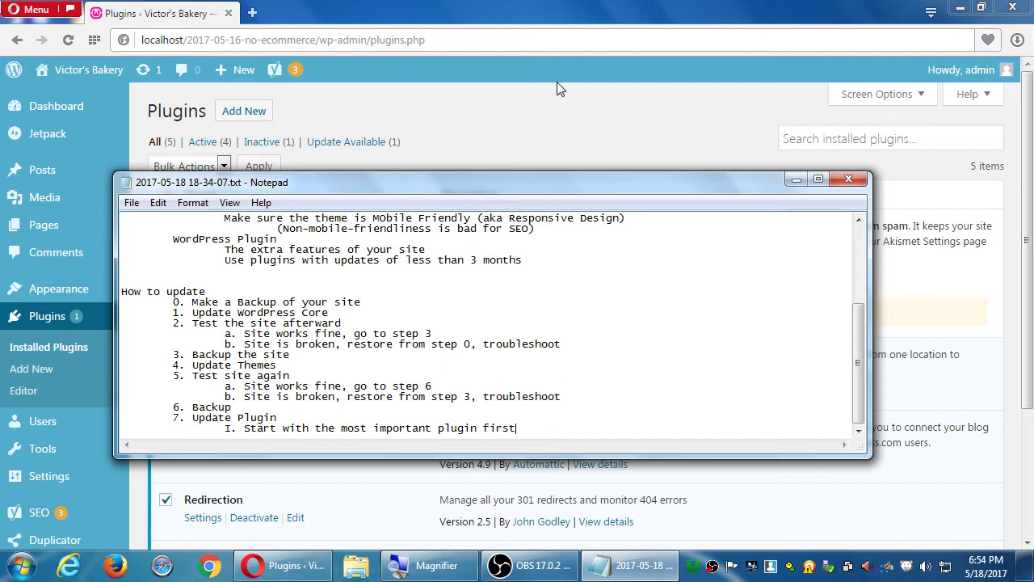
key(super+plus)
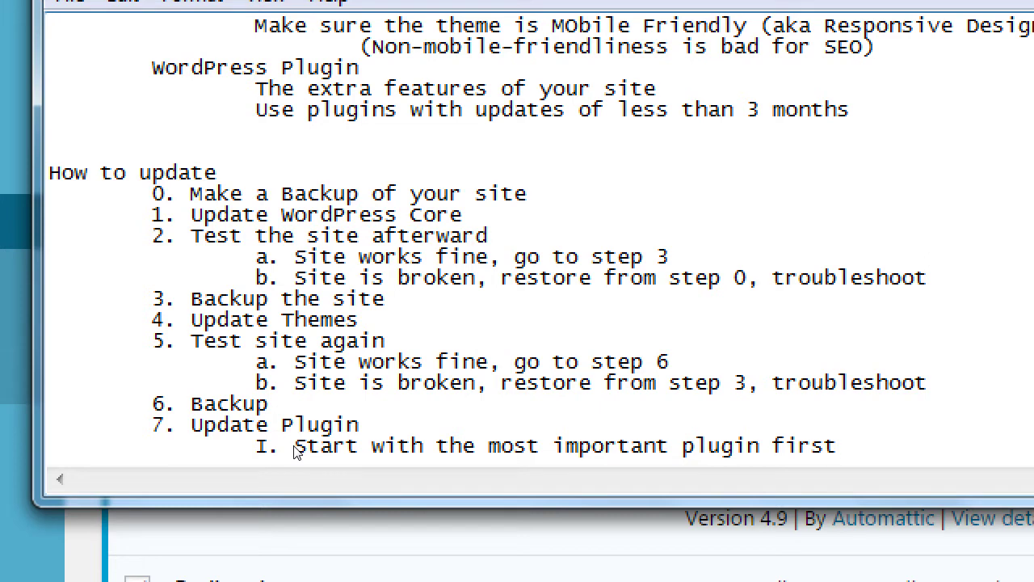
key(Return)
key(Tab)
key(Tab)
text(II. Test site)
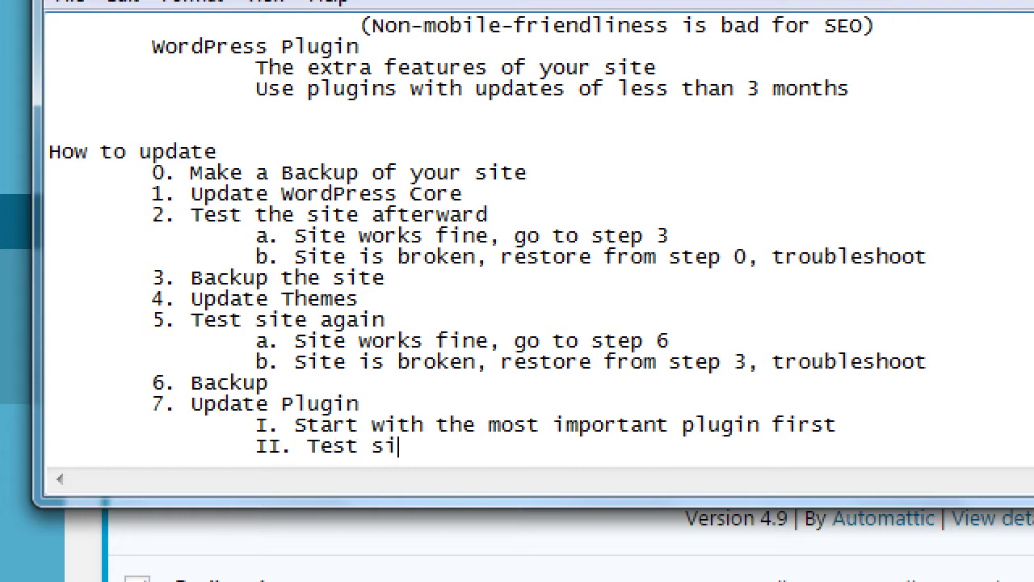
key(Return)
key(Tab)
key(Tab)
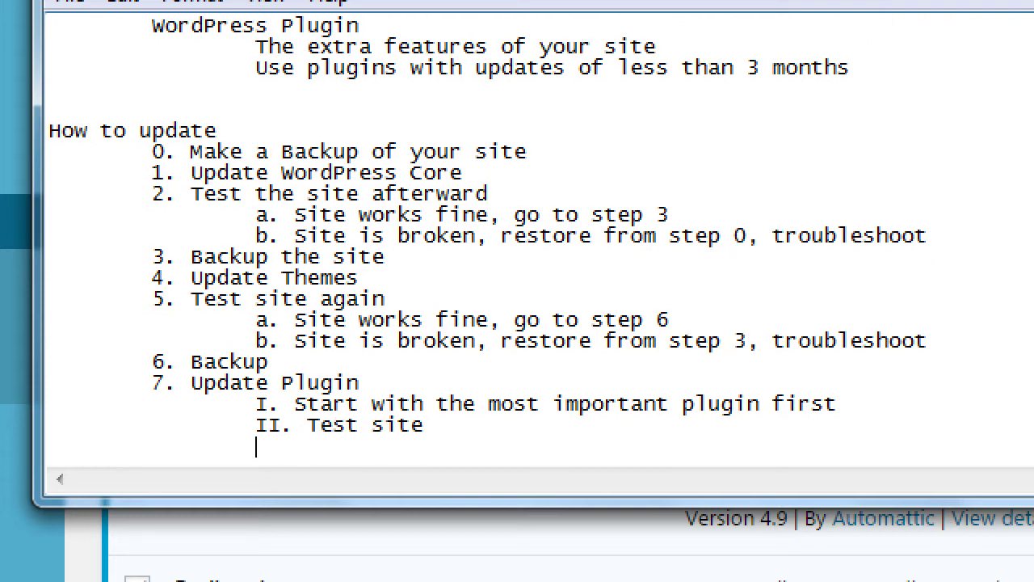
text(III. Next-mos)
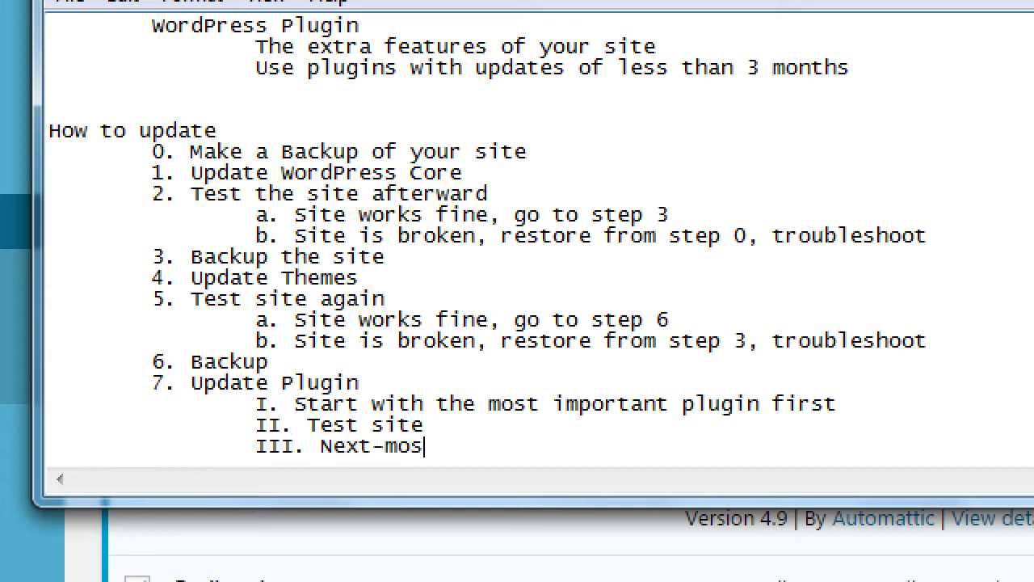
text(t important, etc)
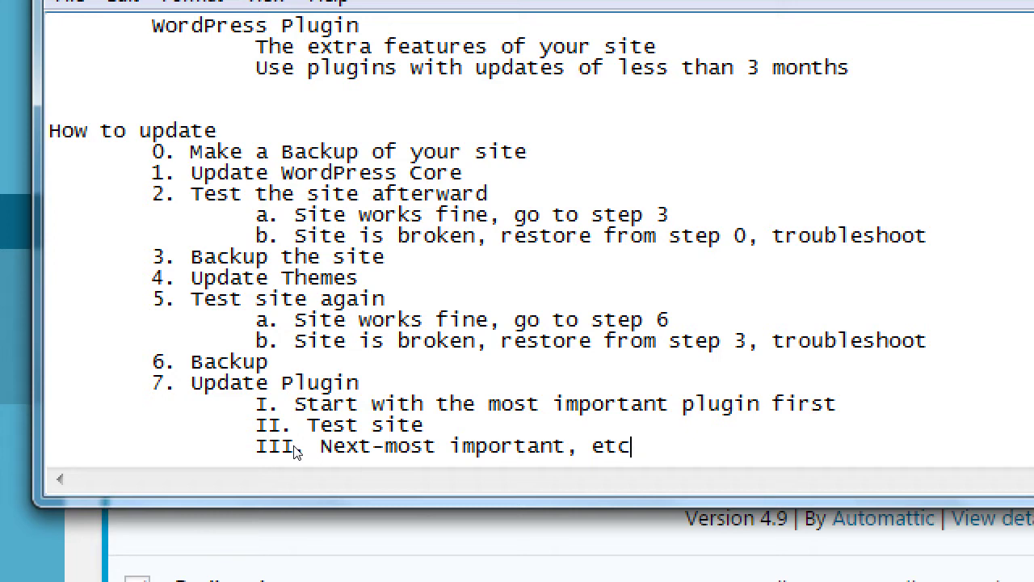
Step: Copy sub-items a and b from step 5 and paste them below sub-item III of step 7
key(Return)
key(Tab)
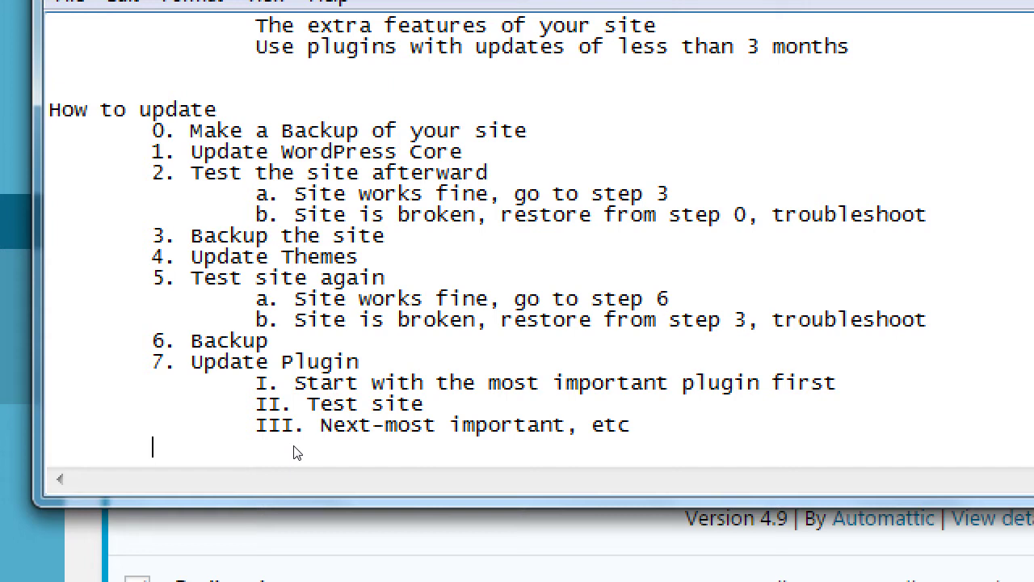
key(Up)
key(Up)
key(Up)
key(Up)
key(End)
key(shift+Home)
key(shift+Up)
key(ctrl+c)
click(293, 452)
key(Tab)
key(ctrl+v)
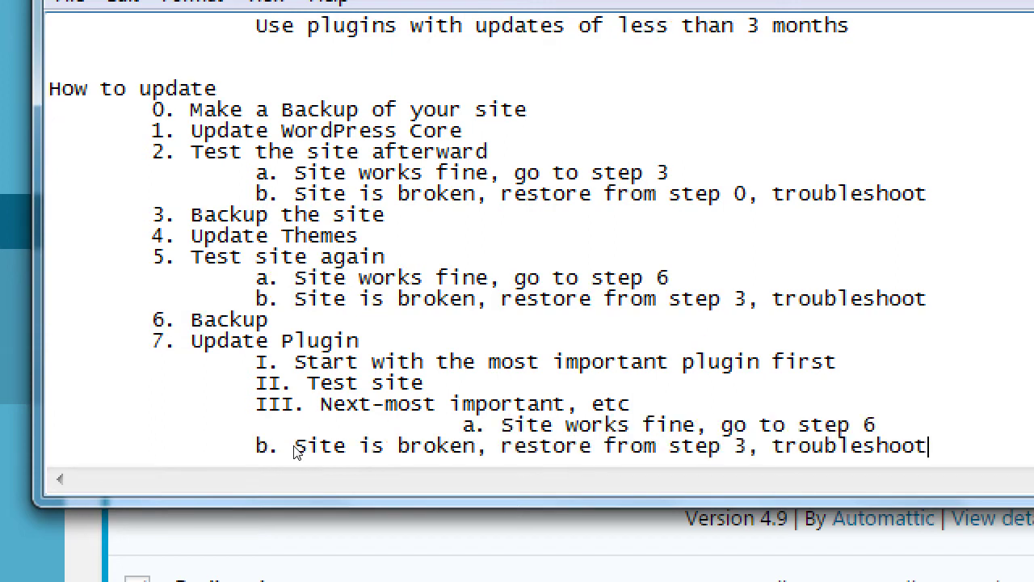
Step: Remove the extra indentation from the pasted sub-item a so it lines up with sub-item b
key(Up)
key(Home)
key(Delete)
key(Delete)
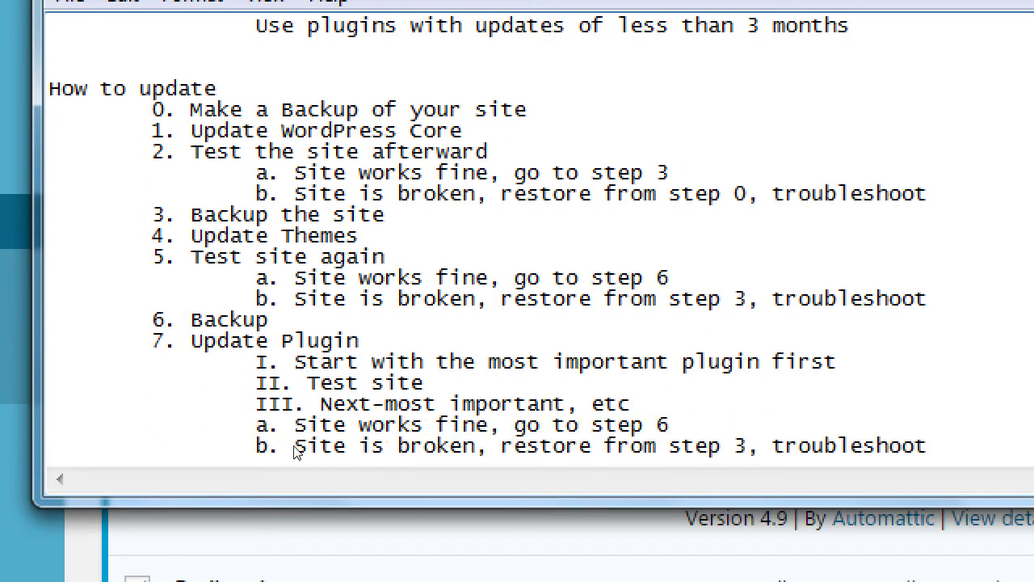
Step: Change the pasted sub-items to say "go to step 8" in a and "restore from step 6" in b
key(End)
key(shift+Left)
text(8)
key(Down)
key(Right)
key(Right)
key(Right)
key(Right)
key(Right)
key(Right)
key(shift+Left)
text(6)
key(End)
Step: Add the items "8. Test site BAckup" and "9. Done" to the end of the update procedure
key(Return)
key(Tab)
text(8)
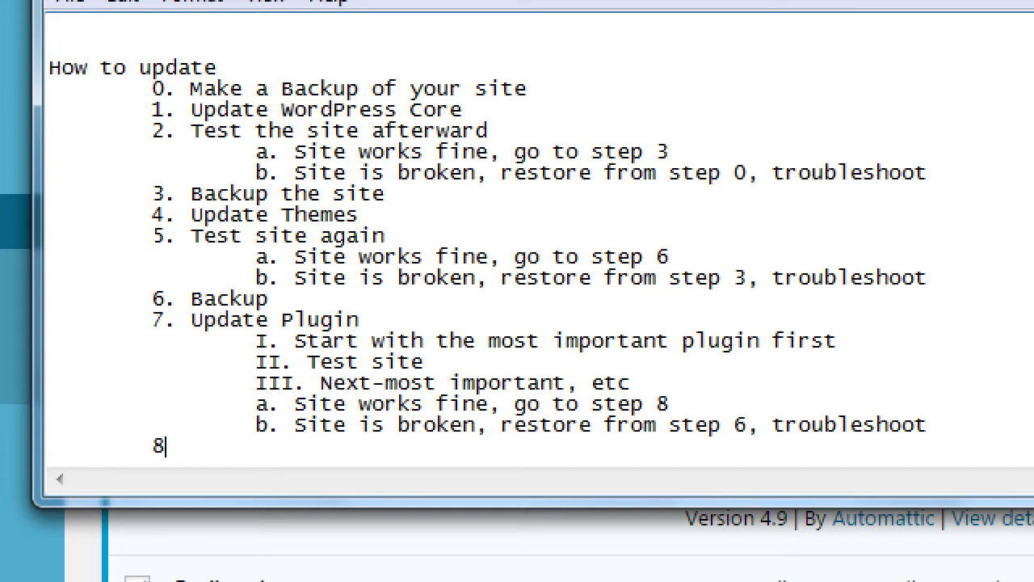
text(. Test site BAckup)
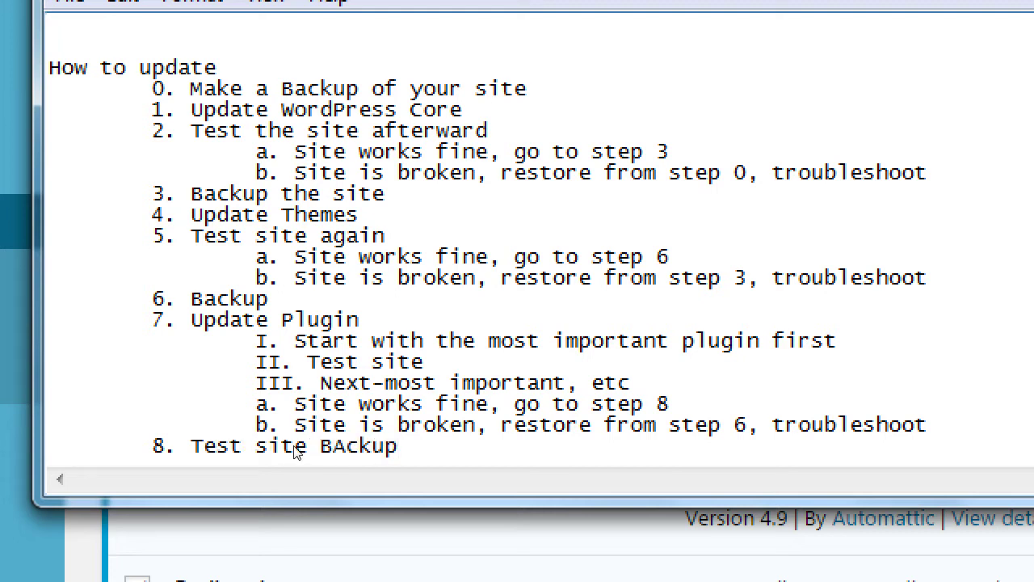
key(Return)
key(Tab)
text(9. Done)
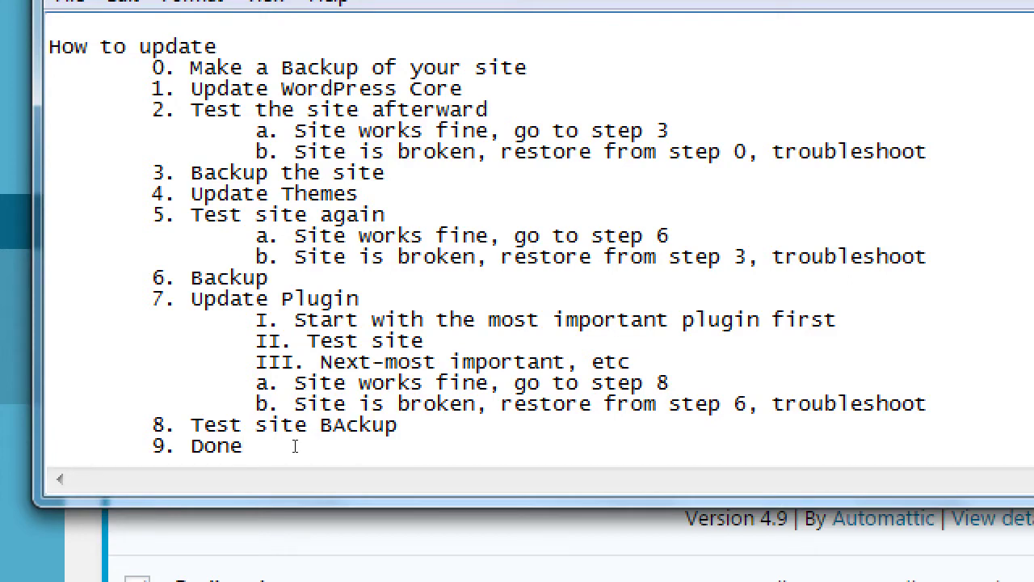
Step: Show the complete notes unmagnified in a maximized Notepad window and add four blank lines at the end
key(super+minus)
key(super+Up)
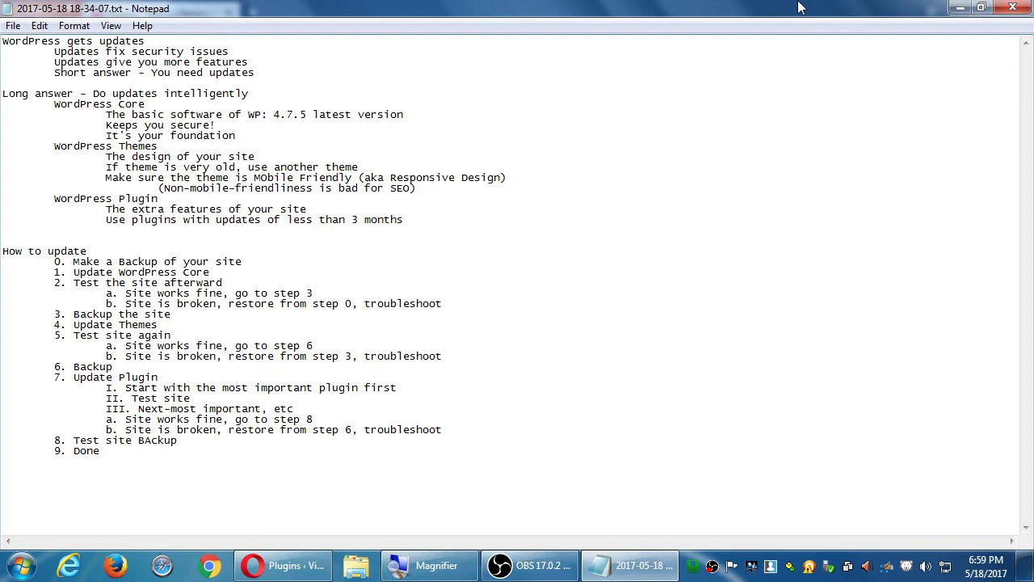
key(Return)
key(Return)
key(Return)
key(Return)
Step: Switch to the browser and review the installed plugins list for versions and available updates
click(297, 566)
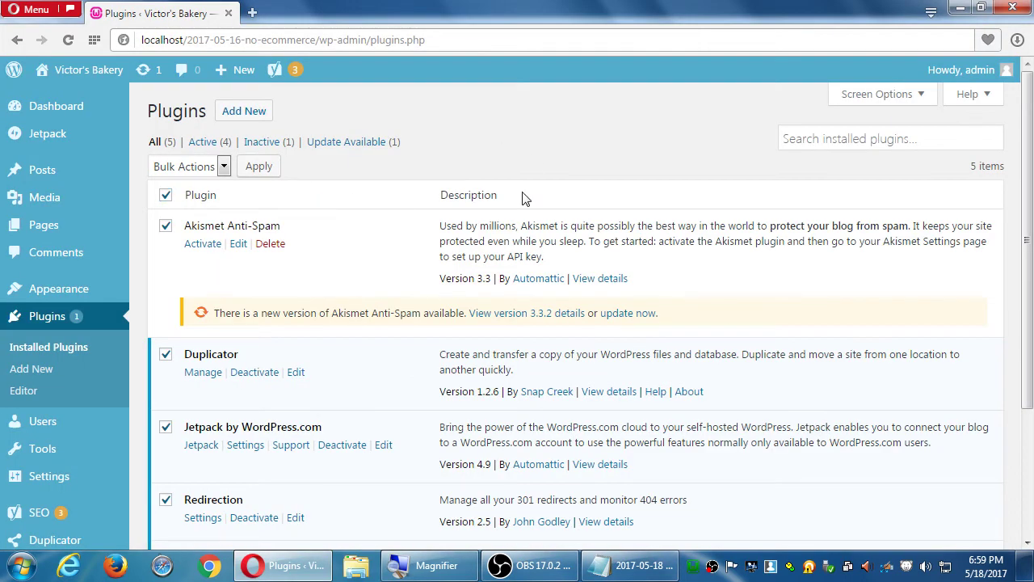
scroll(521, 176, down, 3)
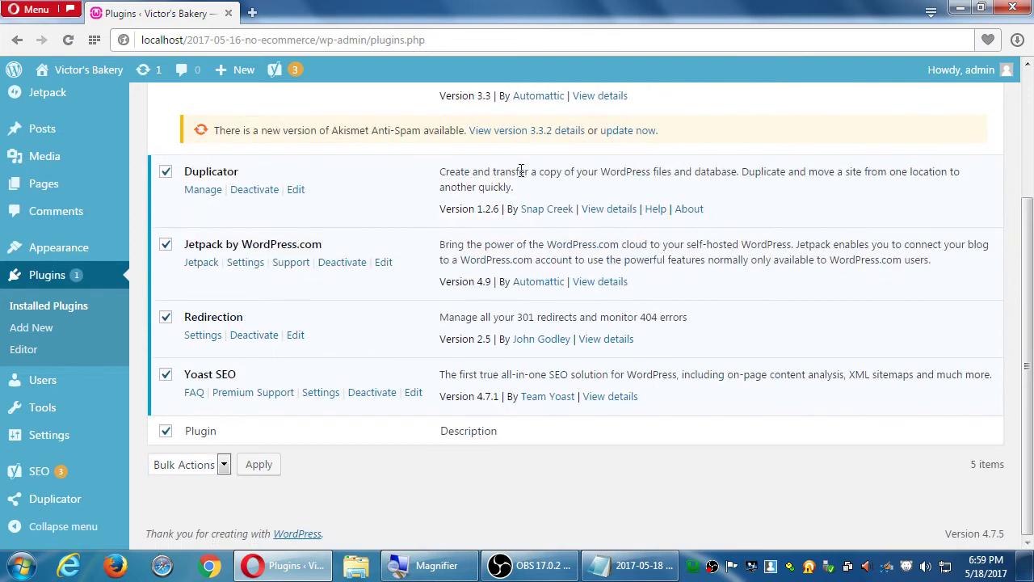
scroll(519, 178, up, 3)
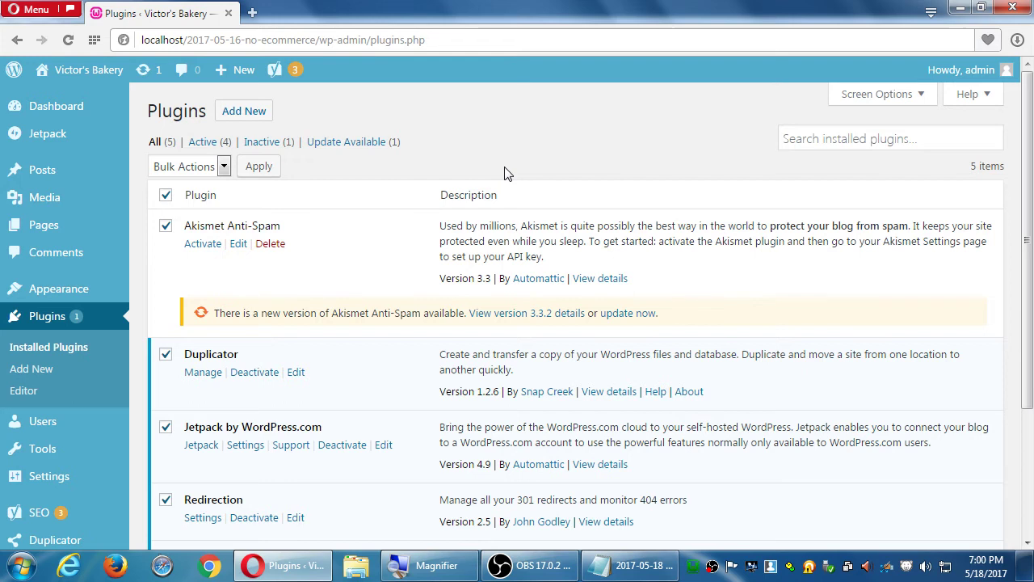
scroll(505, 155, down, 1)
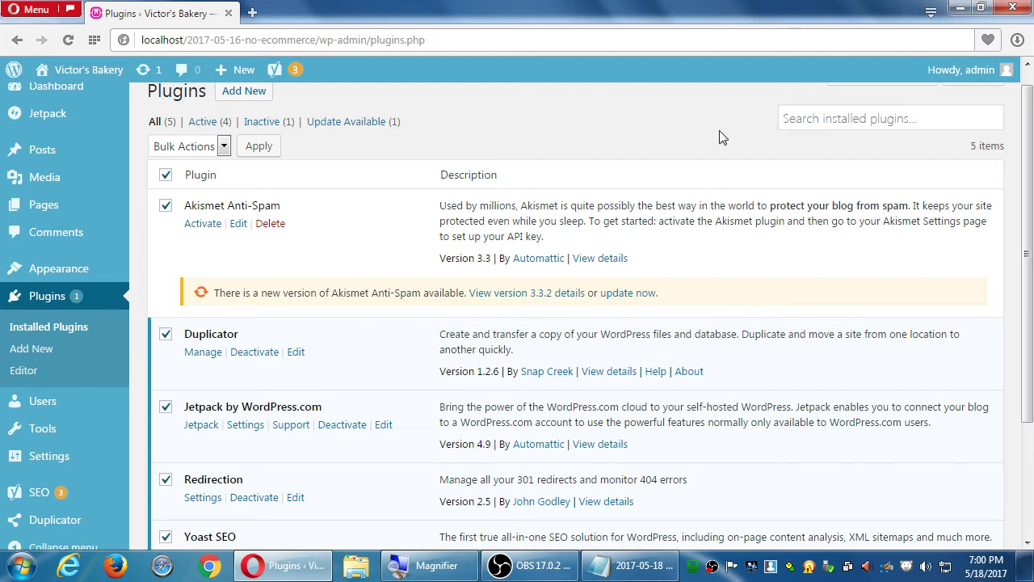
scroll(725, 136, up, 1)
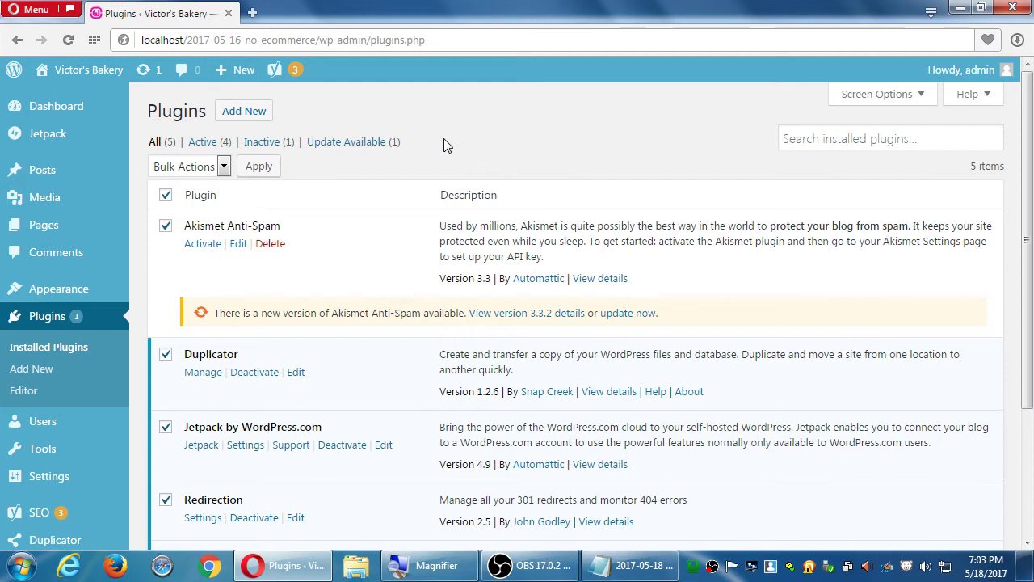
Step: Show the desktop, open Computer and browse to the classroom data (Z:) network drive
key(super+d)
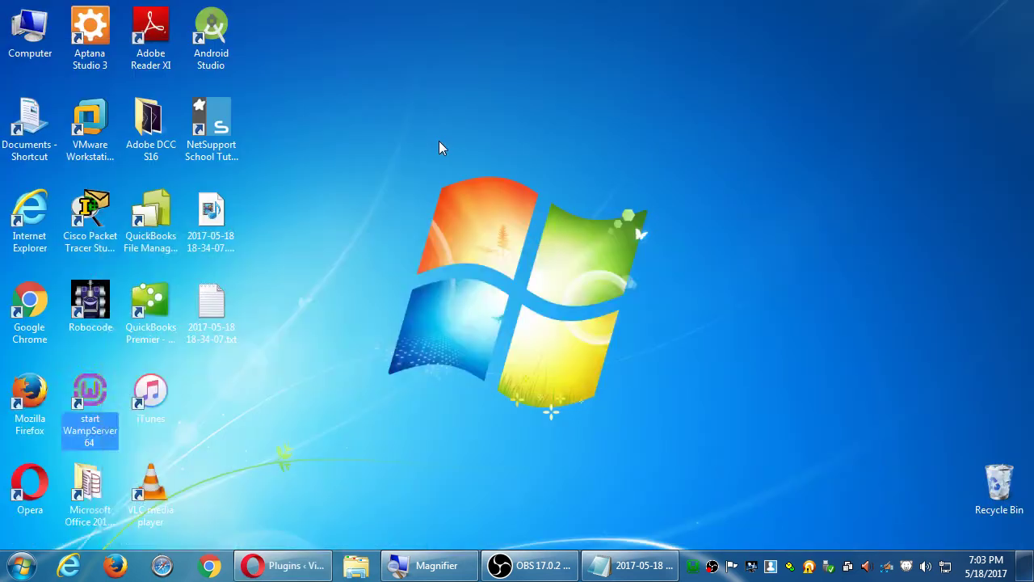
key(Up)
key(Up)
key(Left)
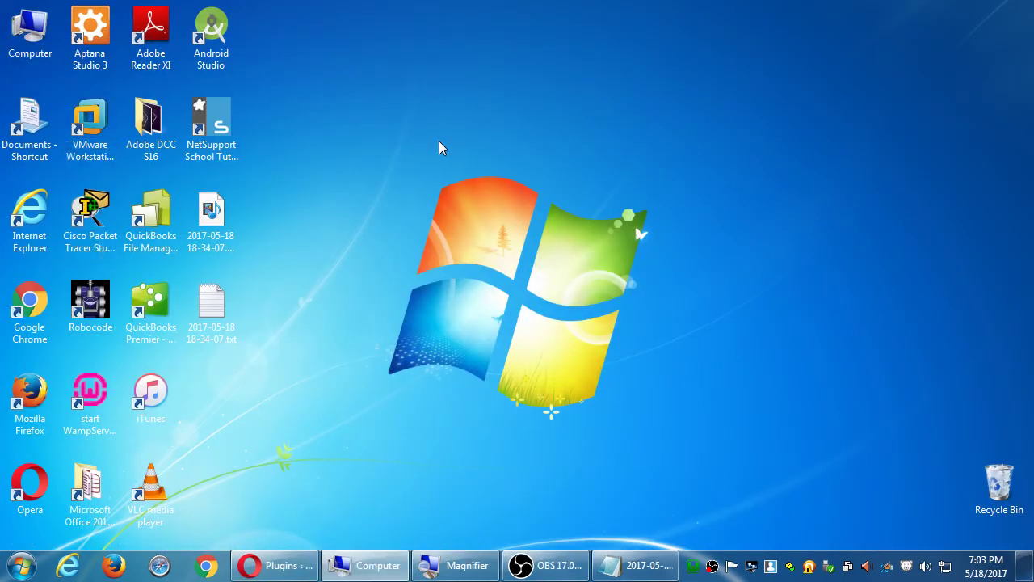
key(Return)
key(Down)
key(Down)
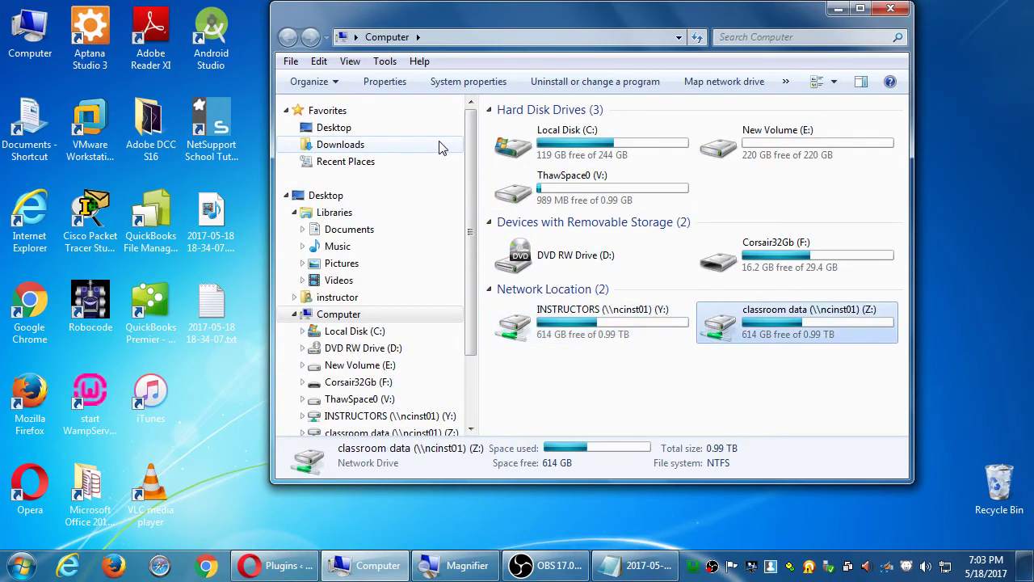
key(Right)
key(Return)
key(BackSpace)
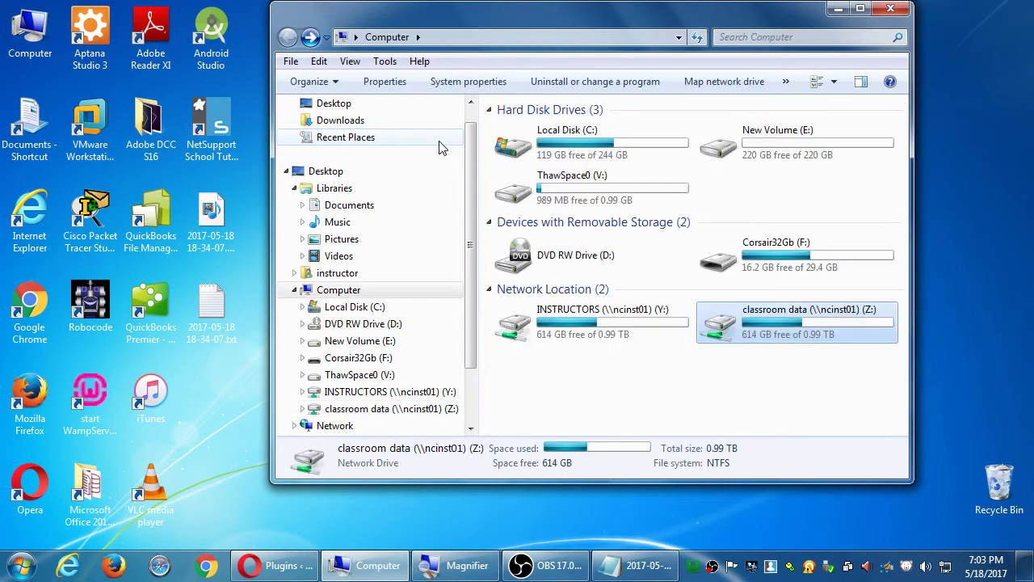
key(Return)
Step: Open the 2017-05-16-no-ecommerce backup folder inside the instructor's WordPress folder and widen the Name column to fit the full file names
key(Down)
key(Down)
key(Down)
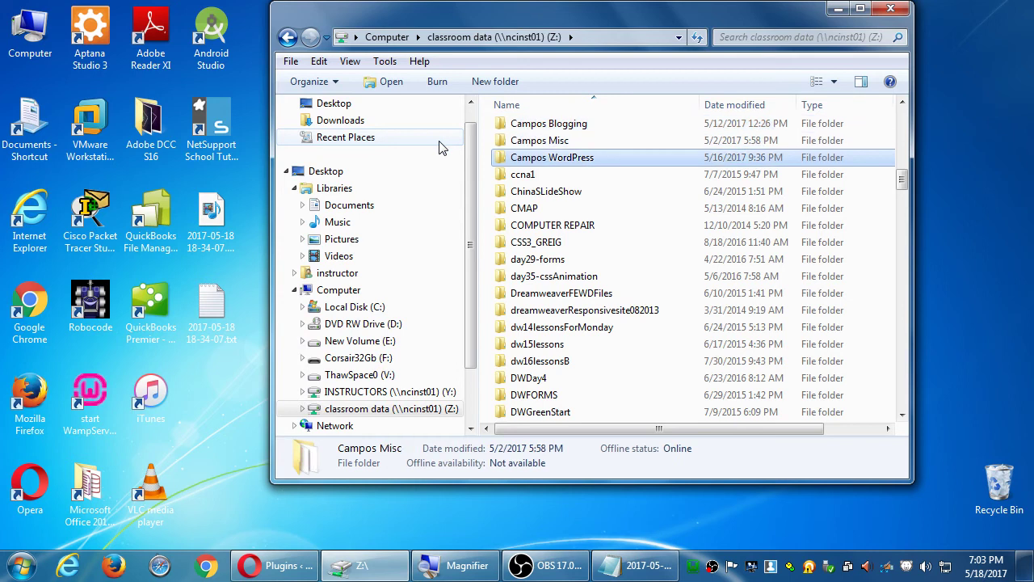
key(Return)
key(Down)
key(Down)
key(Down)
key(Down)
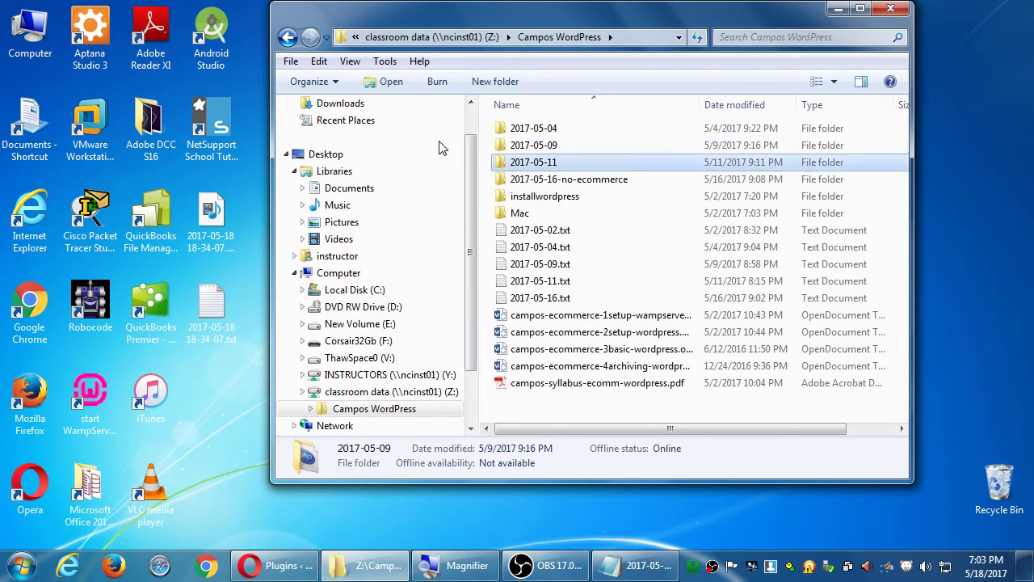
key(Return)
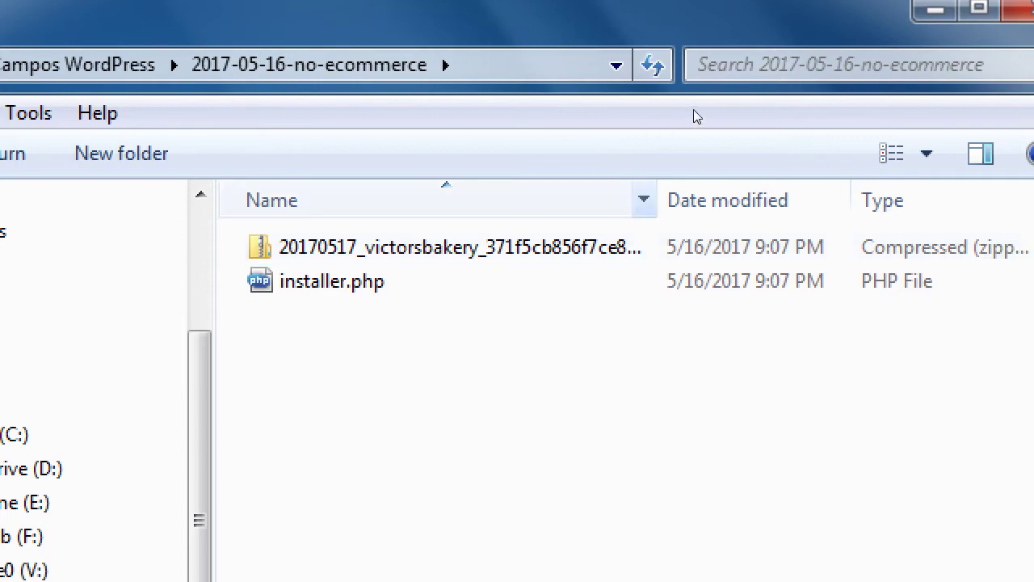
double_click(658, 200)
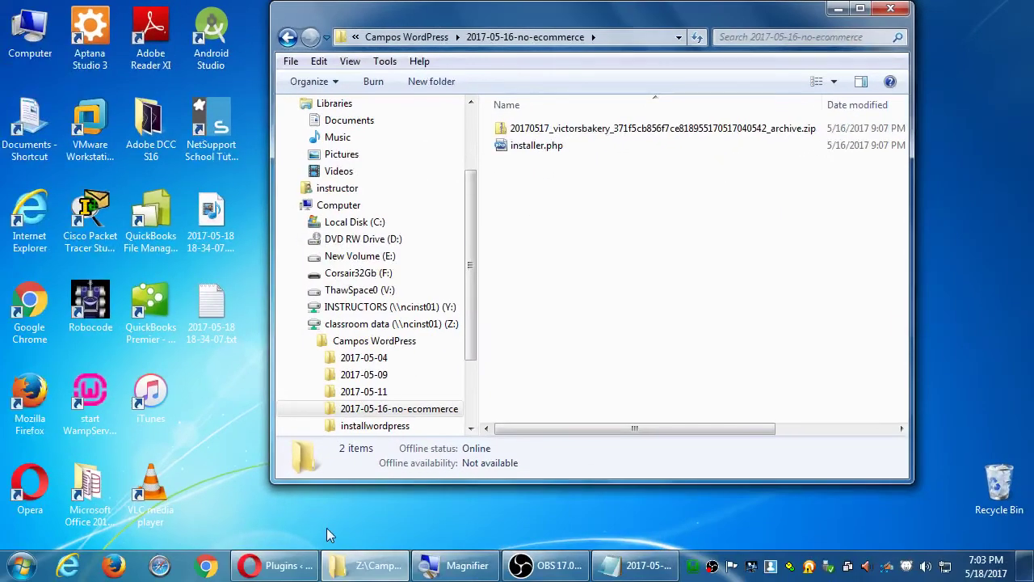
Step: Return to the browser and review the WordPress Updates page for core, plugin and theme updates
click(287, 565)
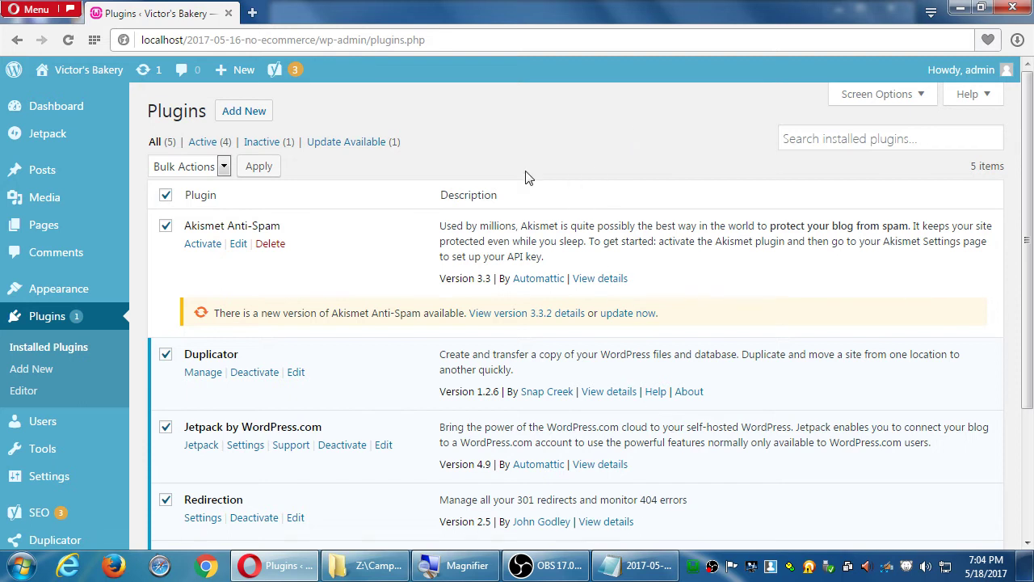
click(146, 70)
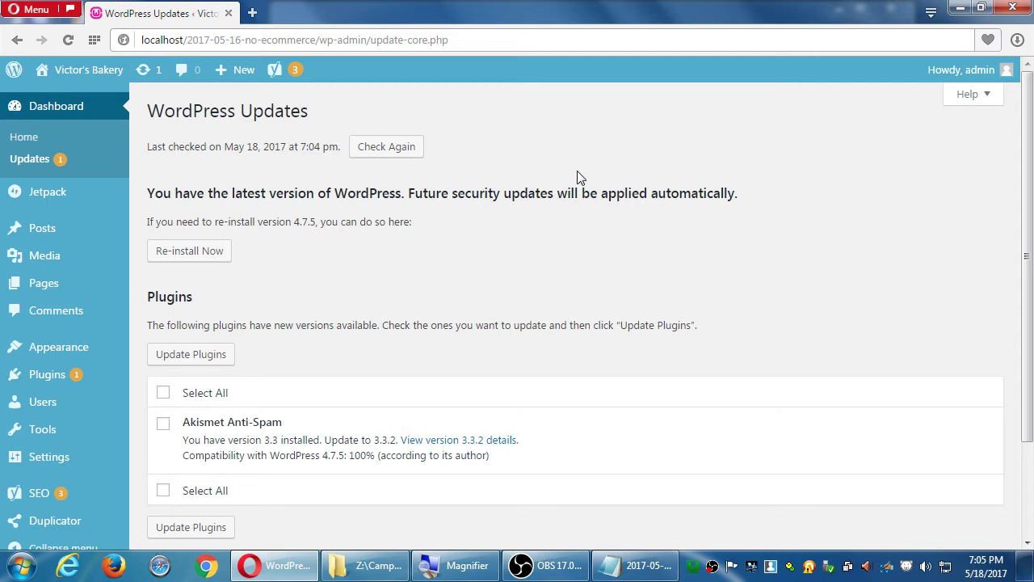
scroll(578, 177, down, 3)
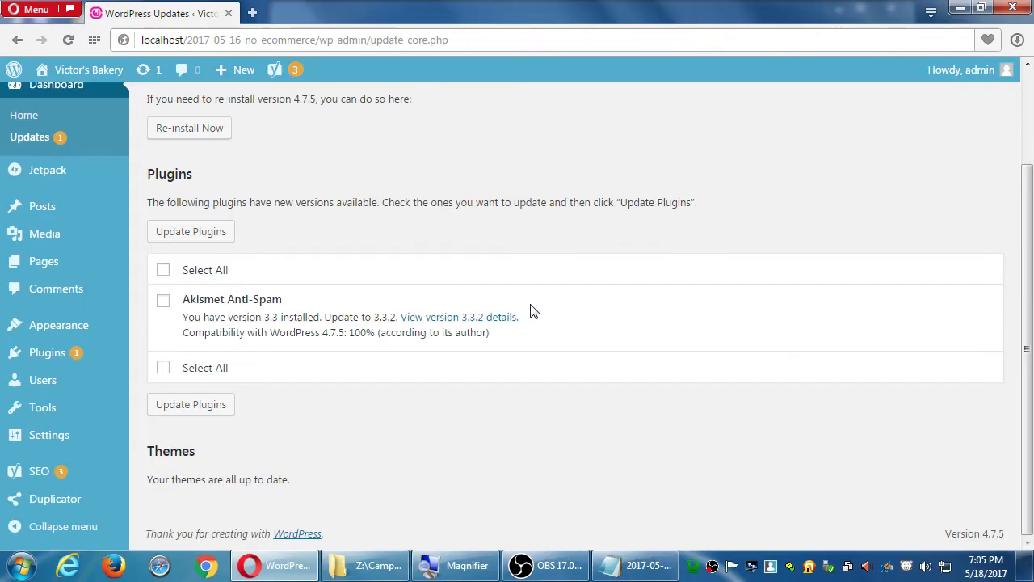
Step: View the Akismet Anti-Spam version 3.3.2 details, read through the changelog and close the details window
click(504, 318)
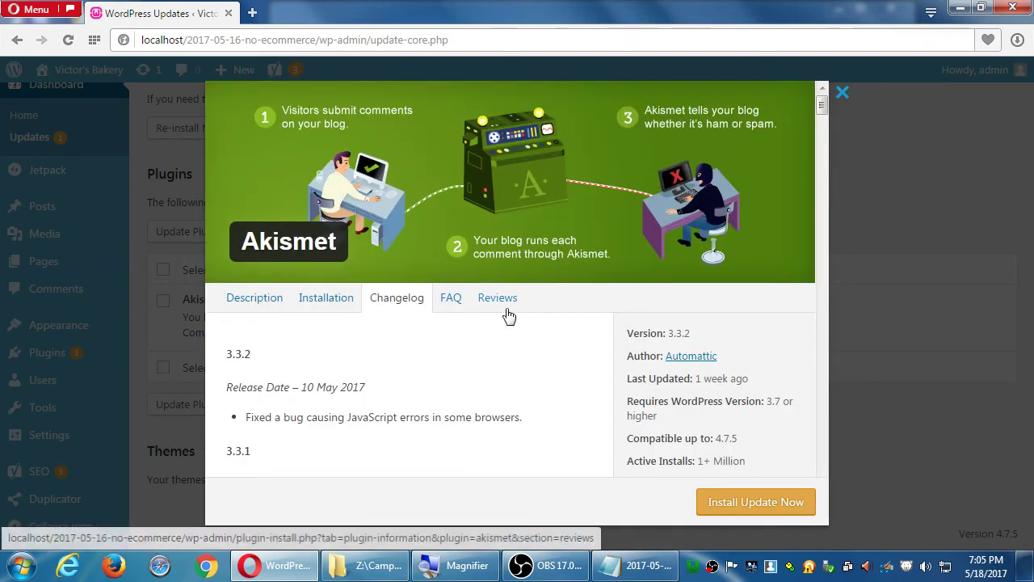
scroll(505, 318, down, 2)
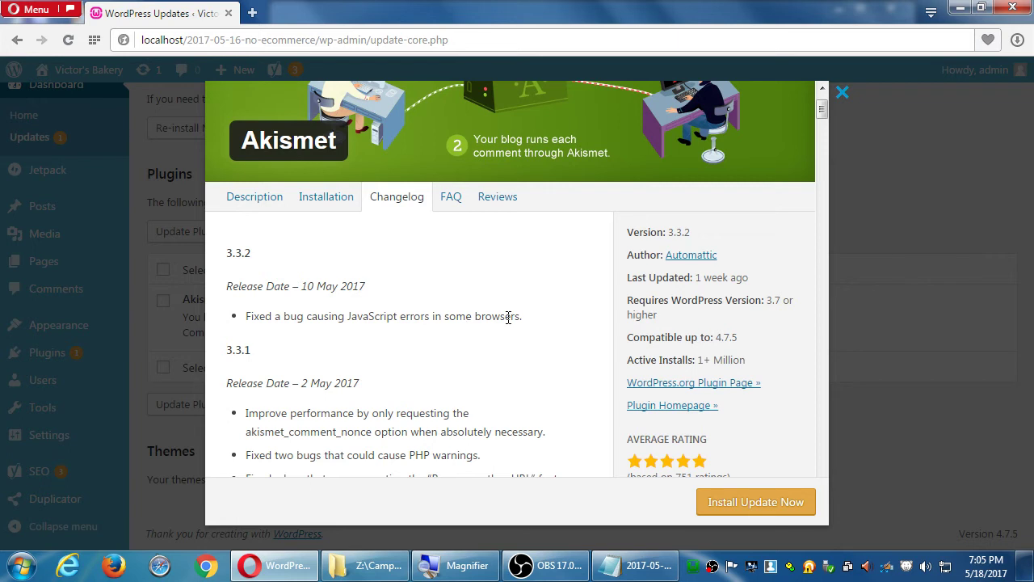
scroll(521, 314, down, 3)
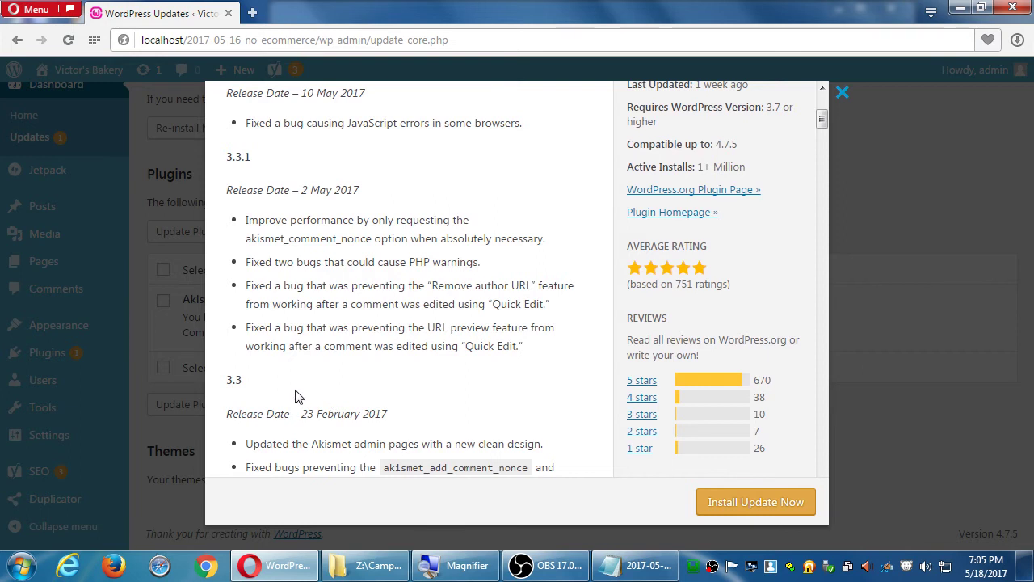
scroll(295, 394, up, 3)
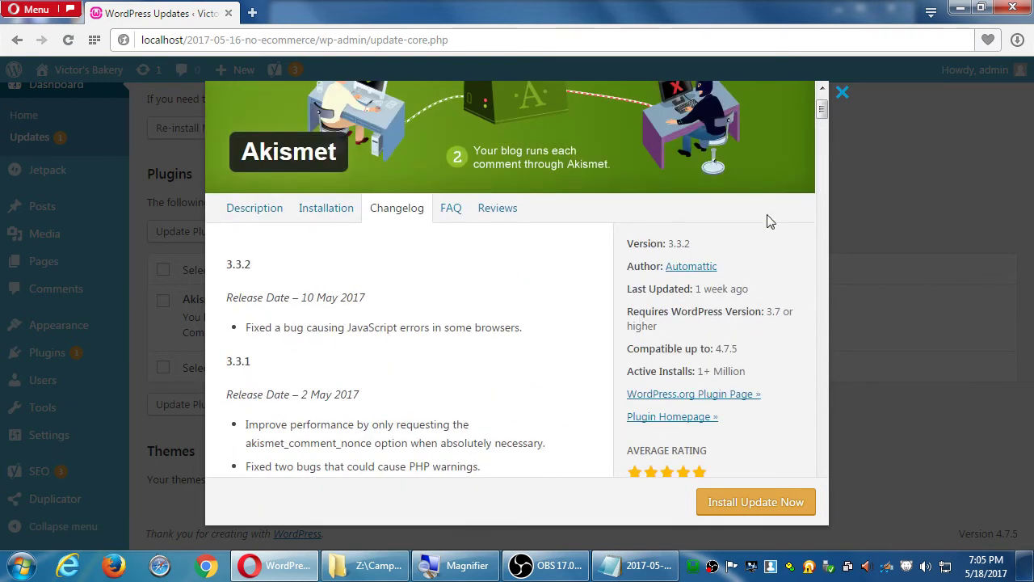
scroll(774, 196, up, 1)
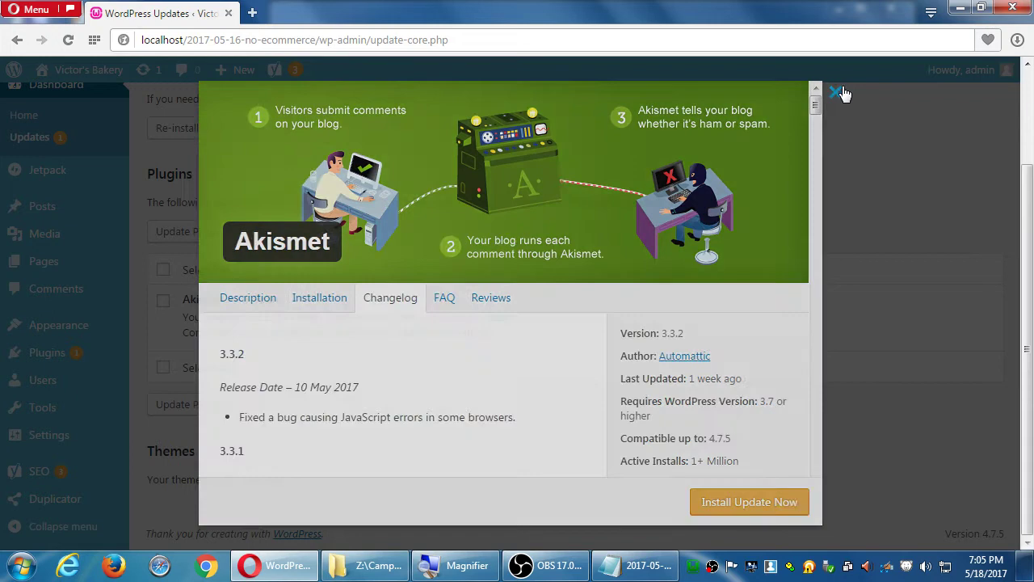
click(842, 92)
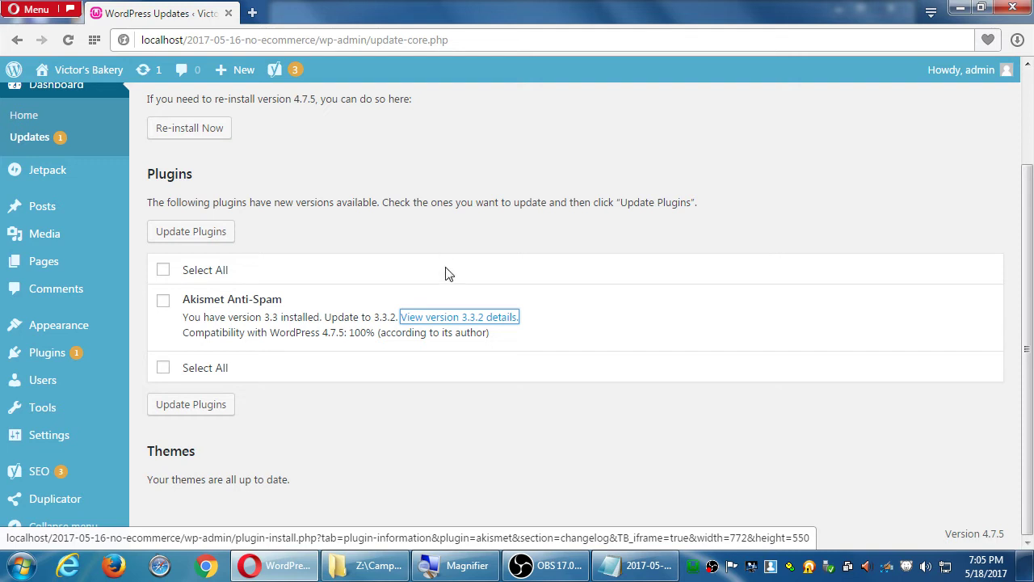
Step: Reopen the Akismet version 3.3.2 details and examine the changelog entries, compatibility information and ratings
click(475, 322)
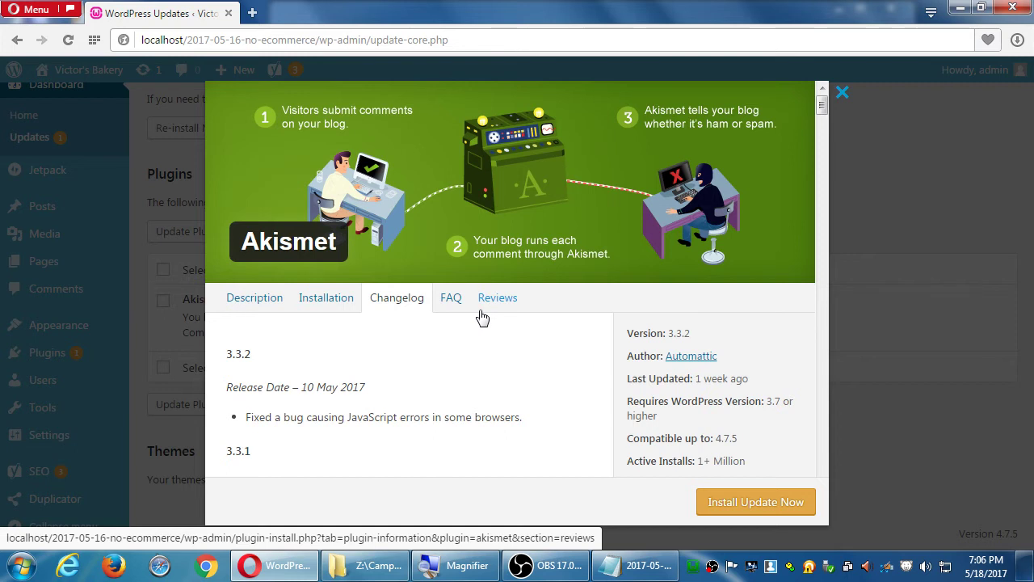
scroll(536, 325, down, 2)
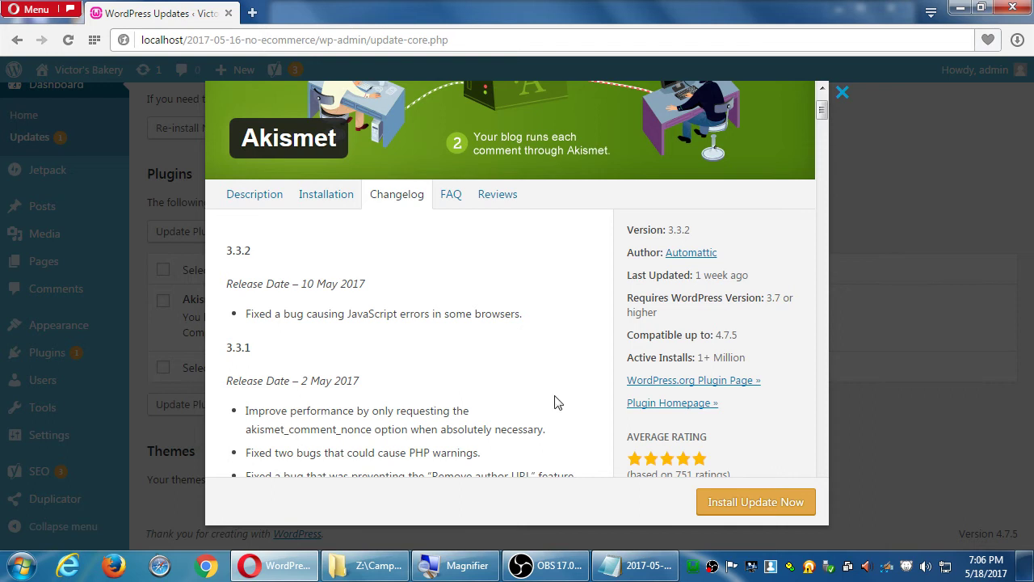
scroll(542, 380, down, 1)
scroll(542, 379, down, 2)
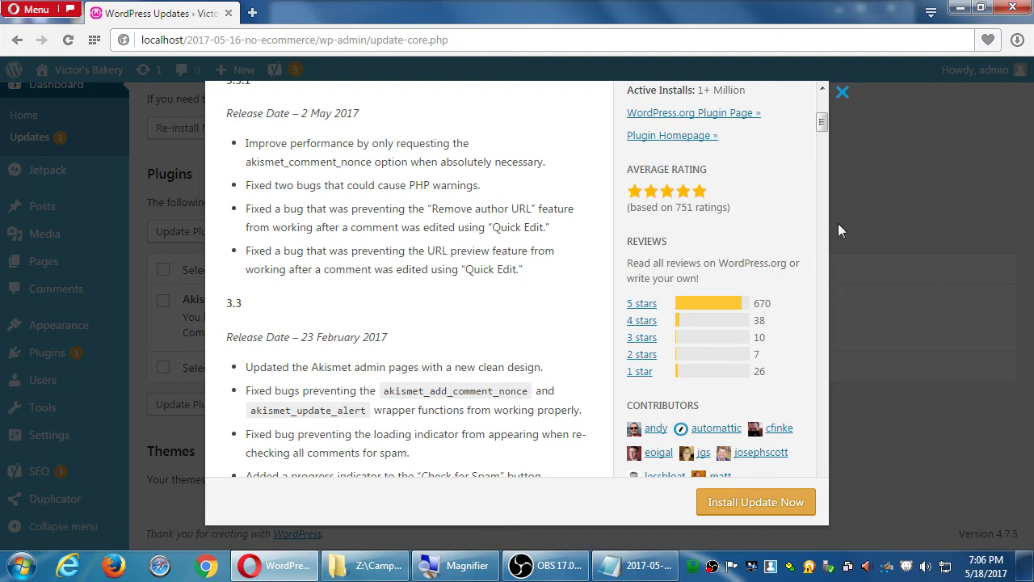
scroll(715, 308, up, 5)
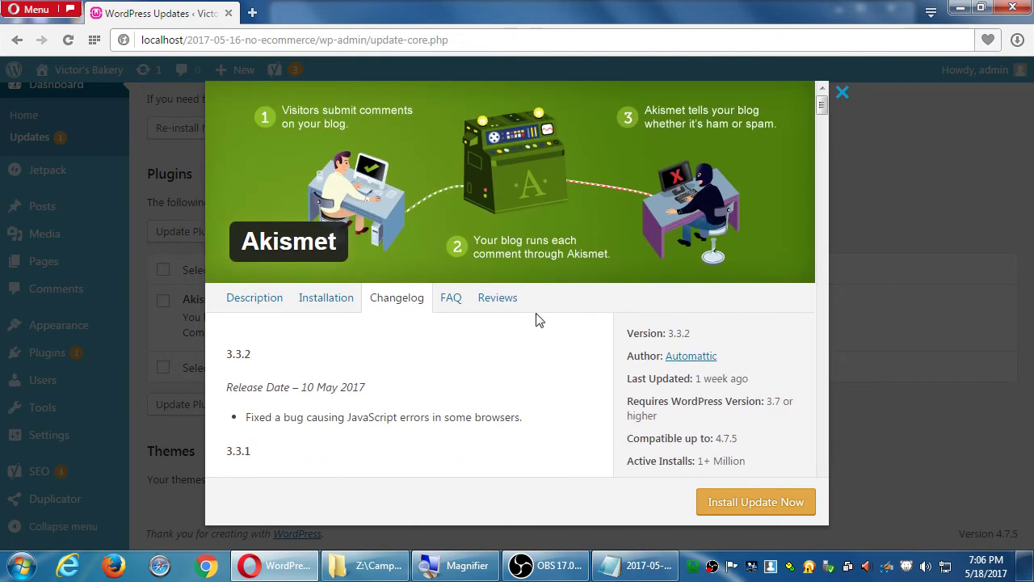
scroll(522, 317, down, 8)
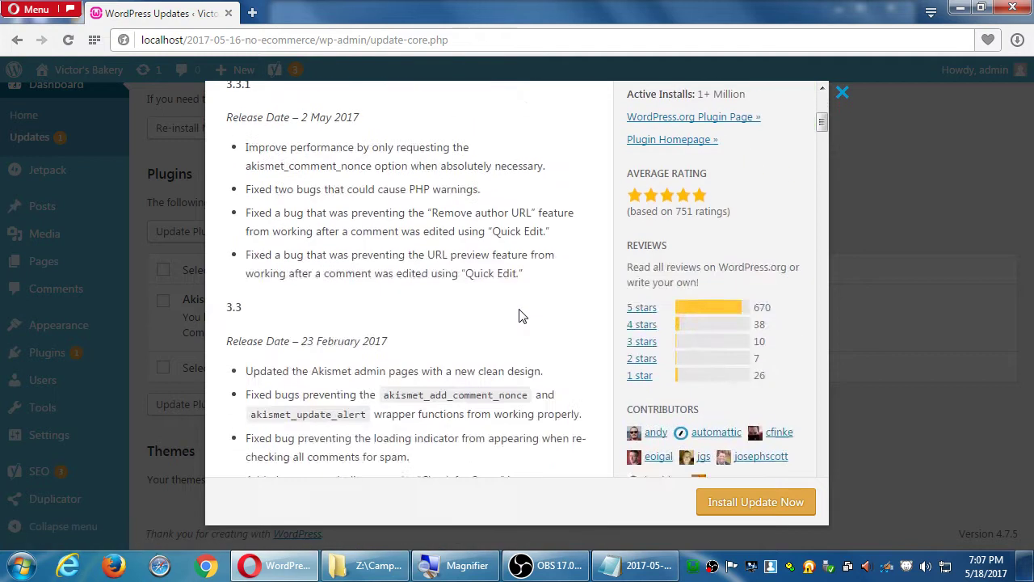
scroll(519, 316, down, 3)
scroll(519, 316, up, 10)
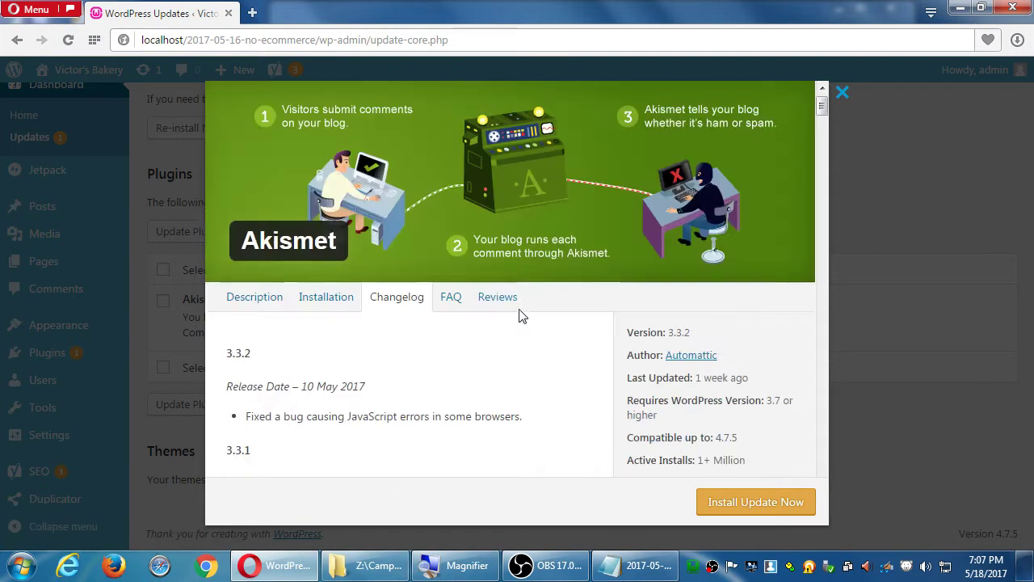
Step: Read the user reviews in the Akismet details window, and update the Akismet Anti-Spam plugin to version 3.3.2
click(501, 302)
scroll(531, 300, down, 2)
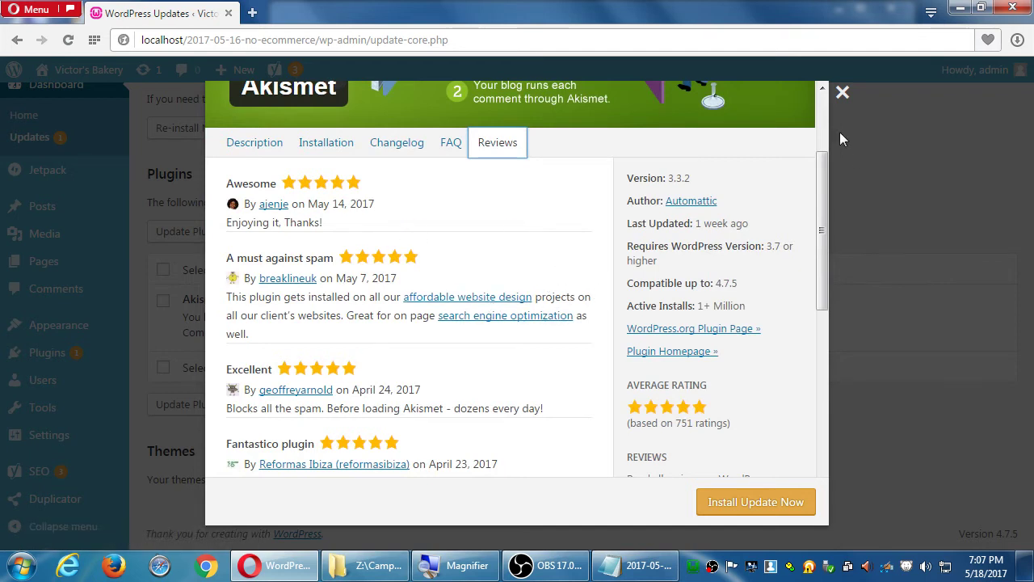
click(842, 93)
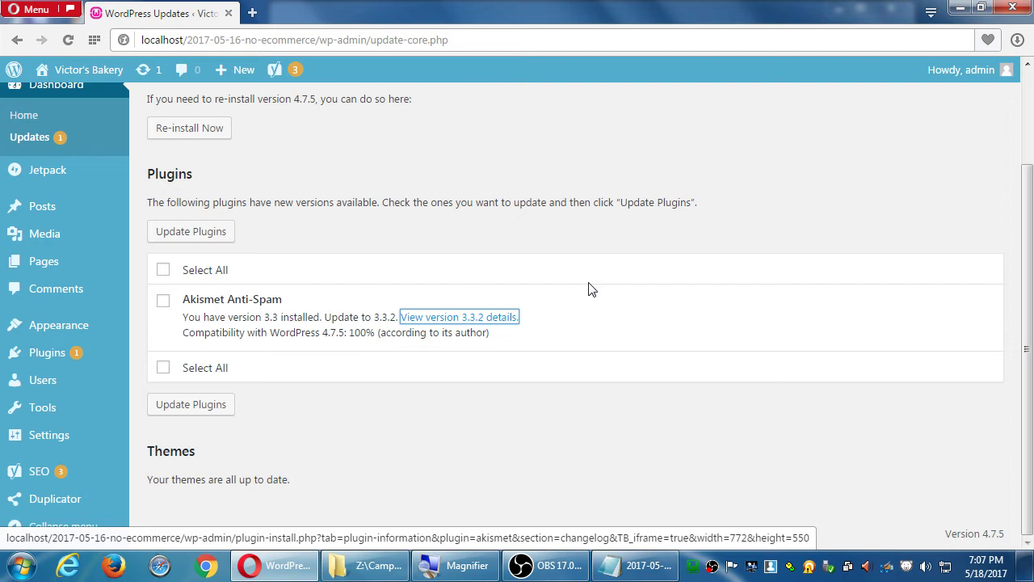
click(163, 301)
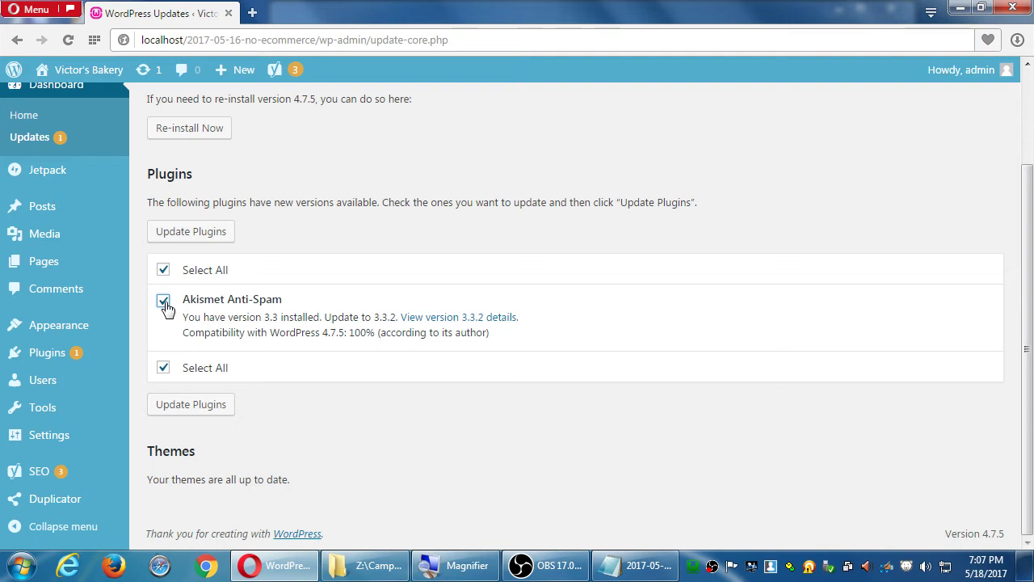
click(192, 240)
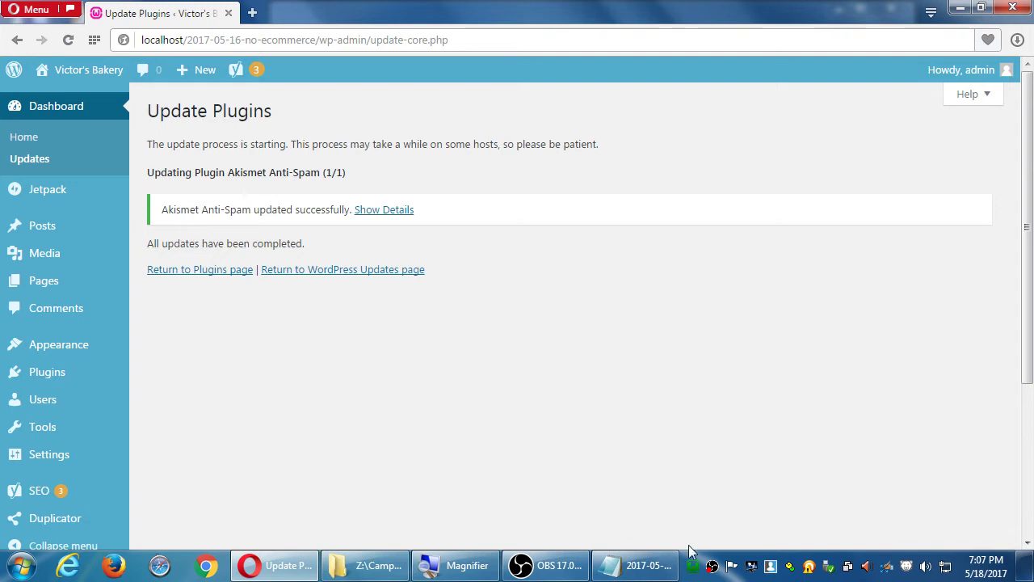
Step: Add an "advice:" heading at the end of the Notepad notes with the indented line "Do updates when you're not expecting traffic to your site"
click(628, 566)
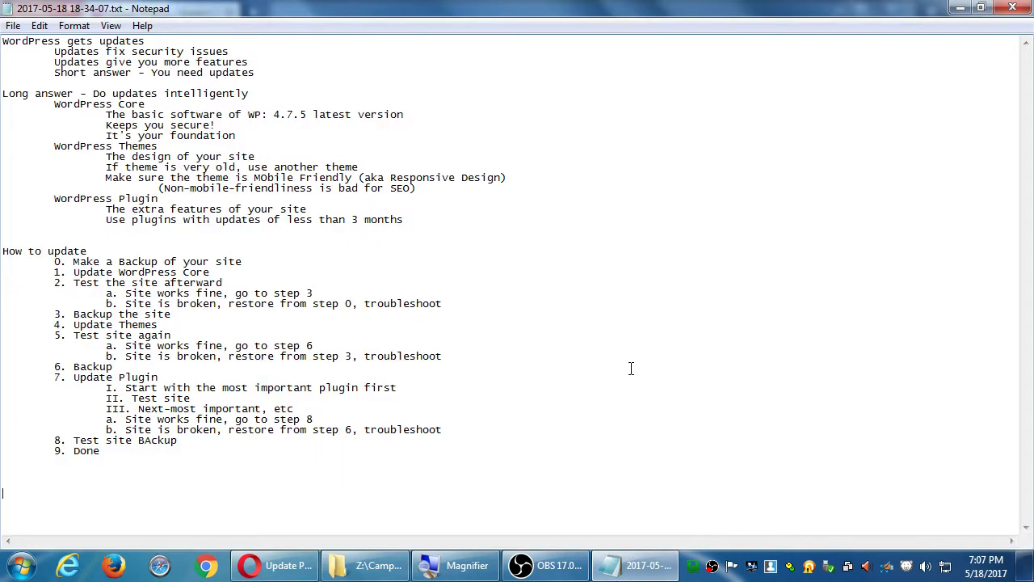
key(super+plus)
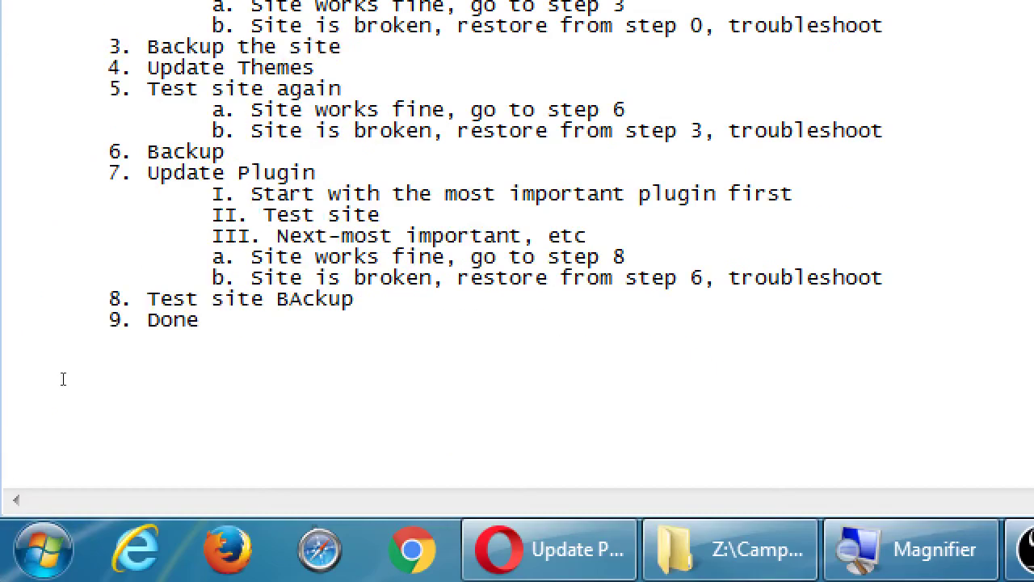
text(advice:)
key(Return)
key(Tab)
text(Do updates when you're not ex)
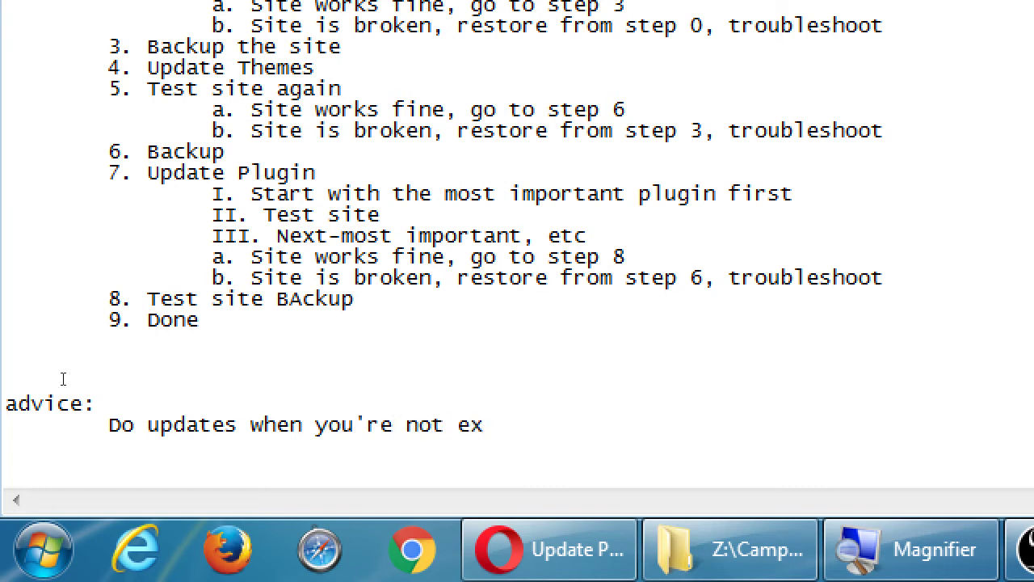
text(pecting)
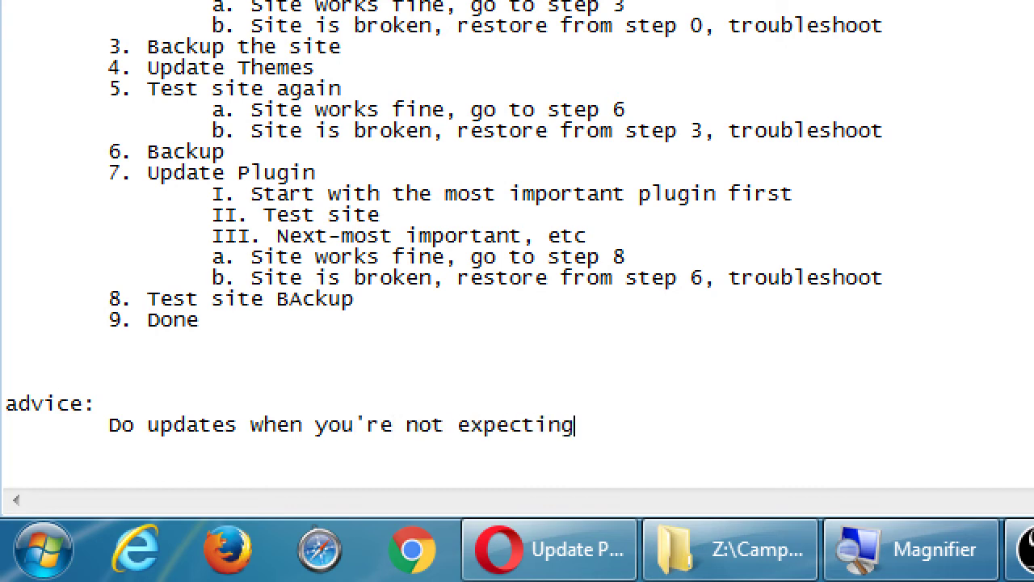
text( traffic to your site)
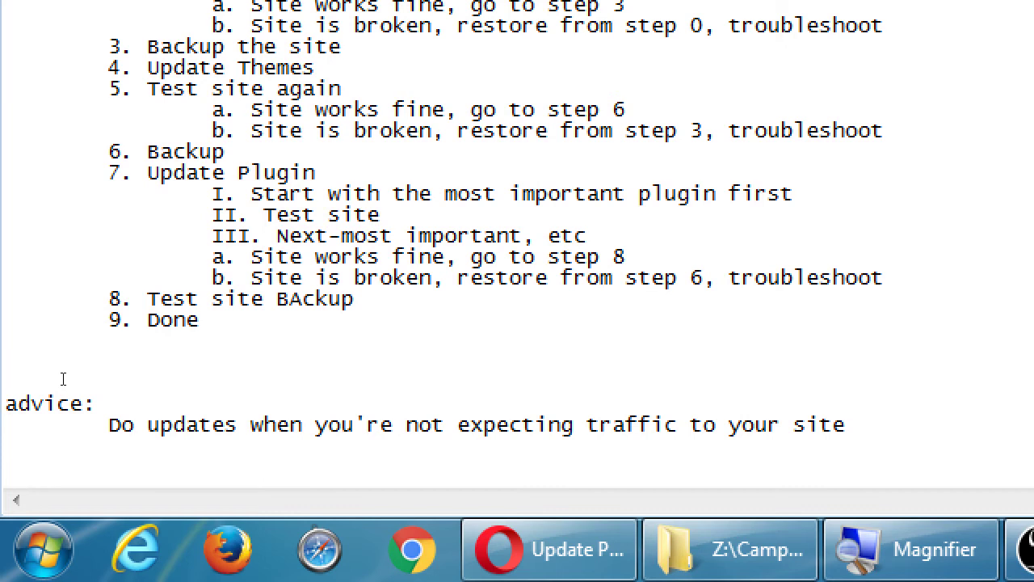
Step: Add the further indented line "So that you can fix mistakes" beneath the advice about traffic
key(Return)
key(Tab)
key(Tab)
text(So that )
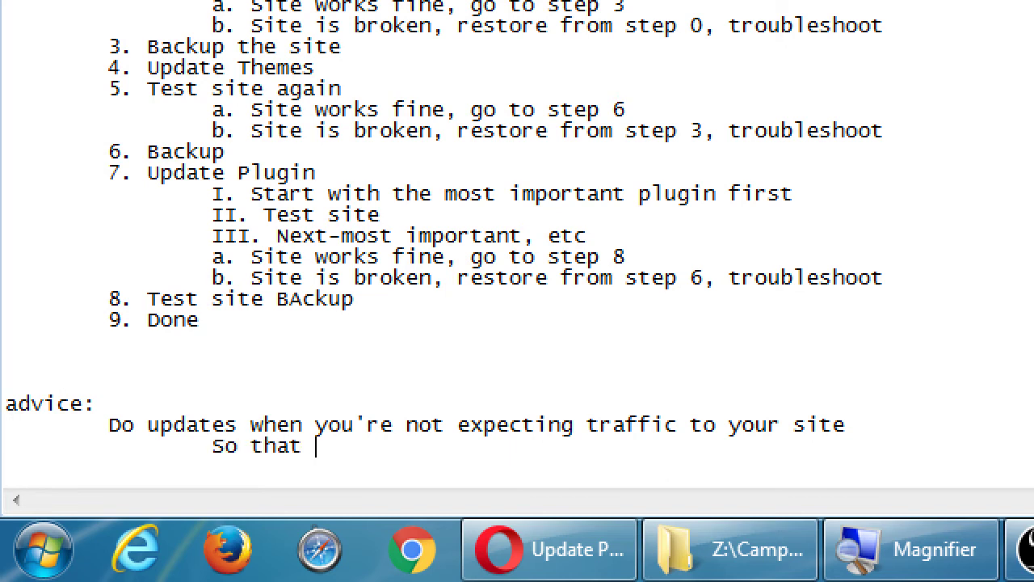
text(you can f)
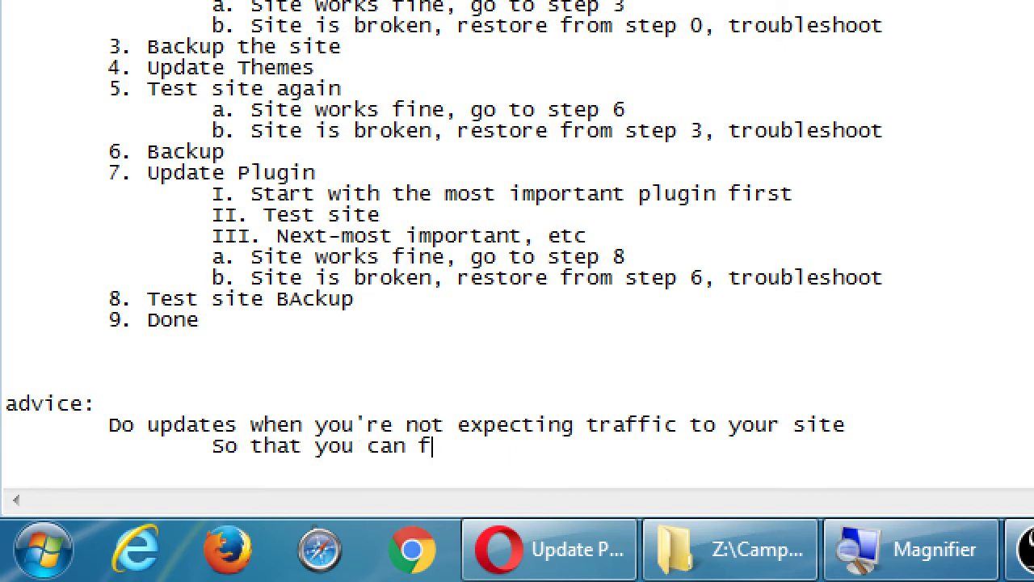
text(ix mistakes)
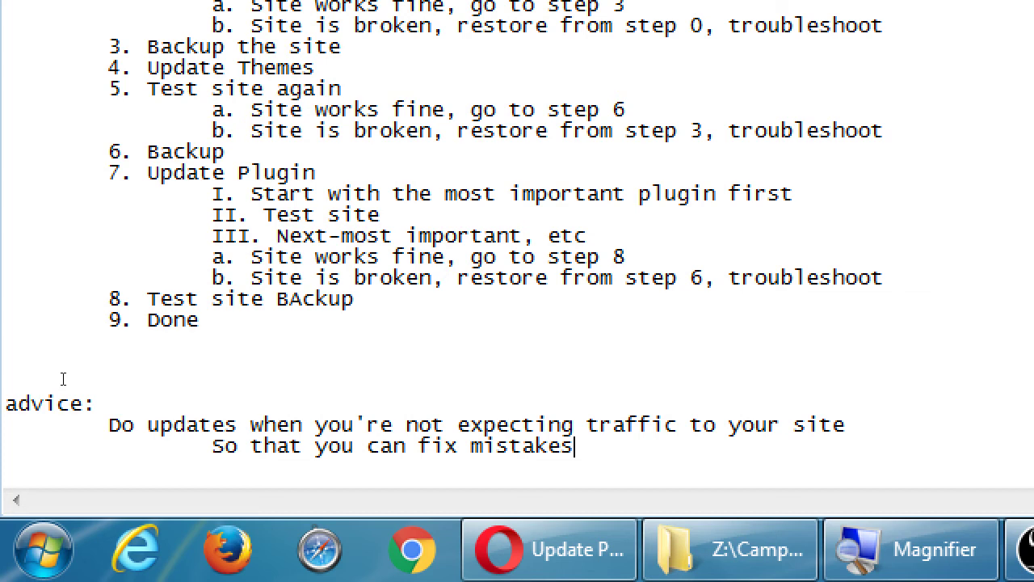
Step: Restore normal magnification, minimize the notes and go back to the WordPress Updates page from the plugin update results
key(super+minus)
key(super+Down)
key(super+Down)
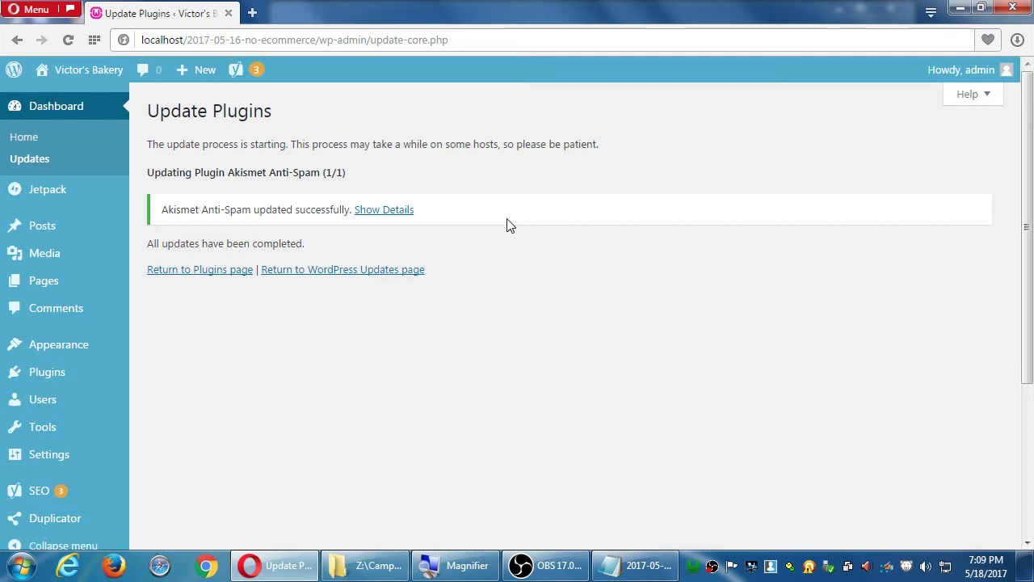
click(398, 270)
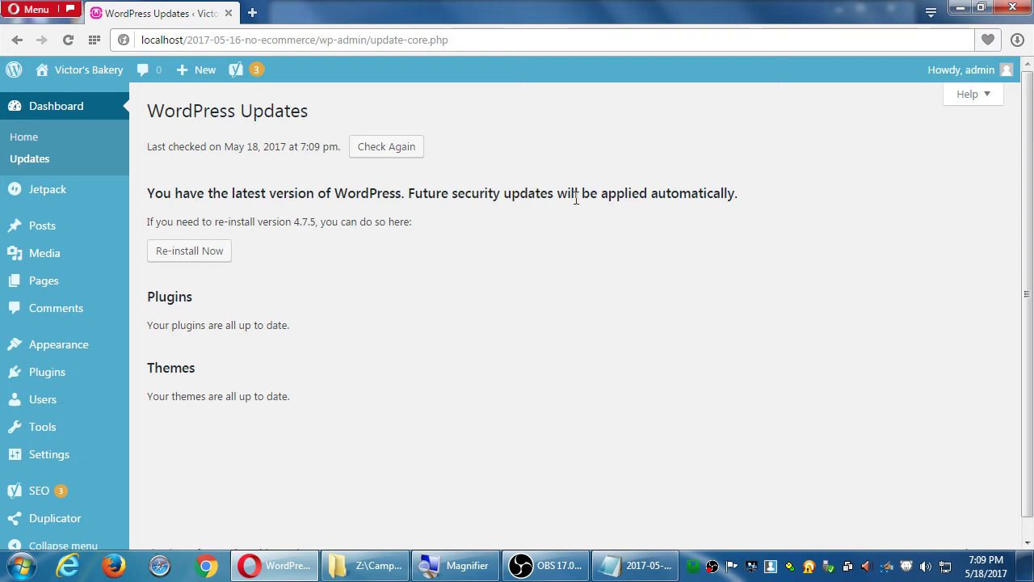
Step: Reopen the notes and reread the How to update procedure before returning to the browser
click(635, 565)
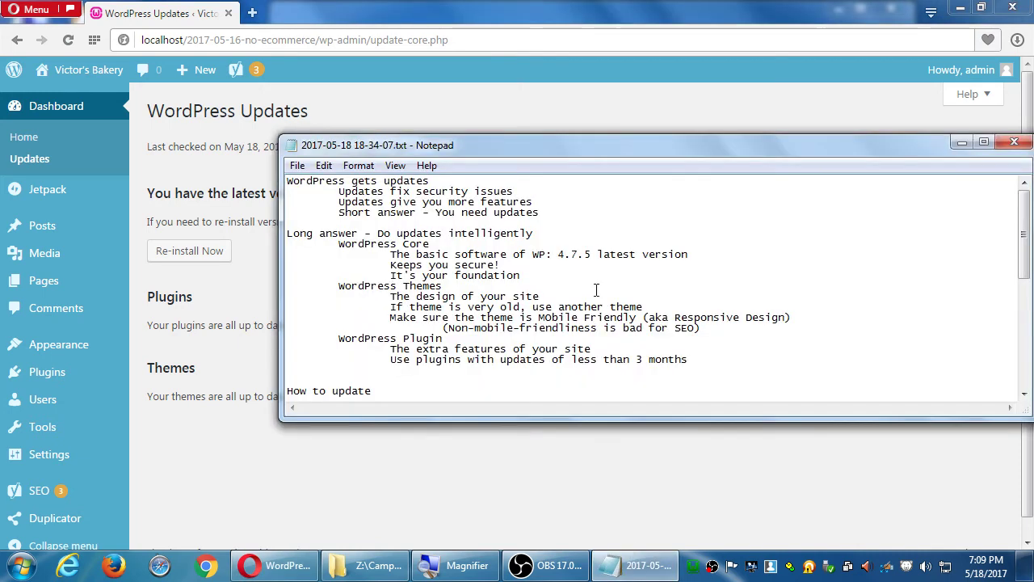
scroll(565, 293, down, 6)
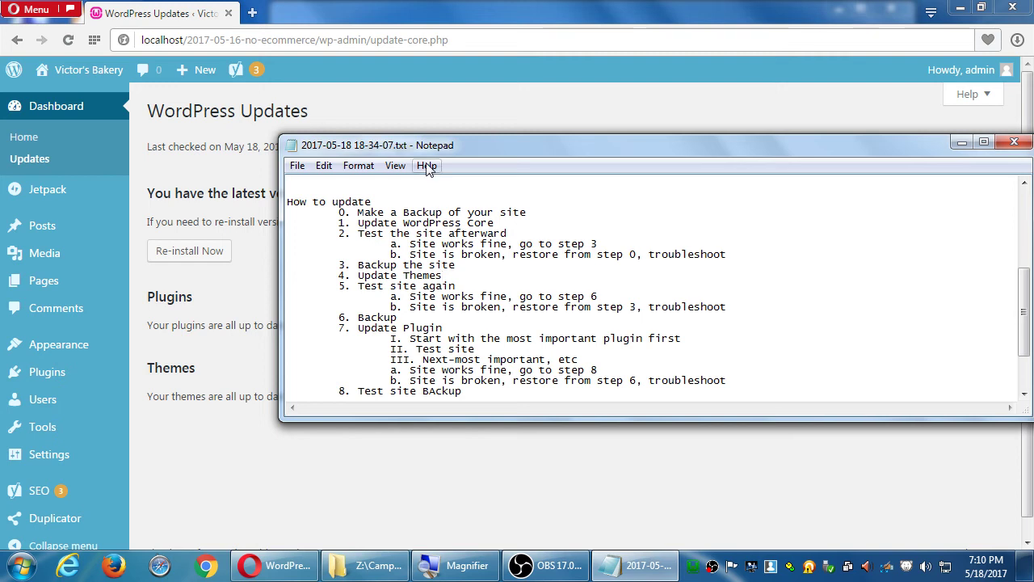
click(435, 113)
Step: Search for "wp ecommerce" among the plugins that can be added and install WP eCommerce
mouse_move(73, 375)
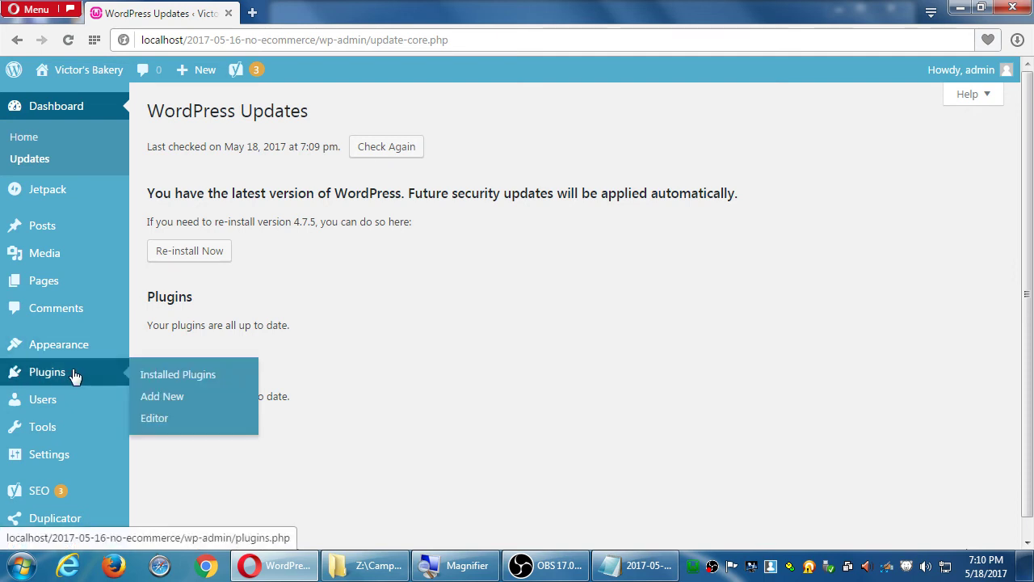
click(182, 399)
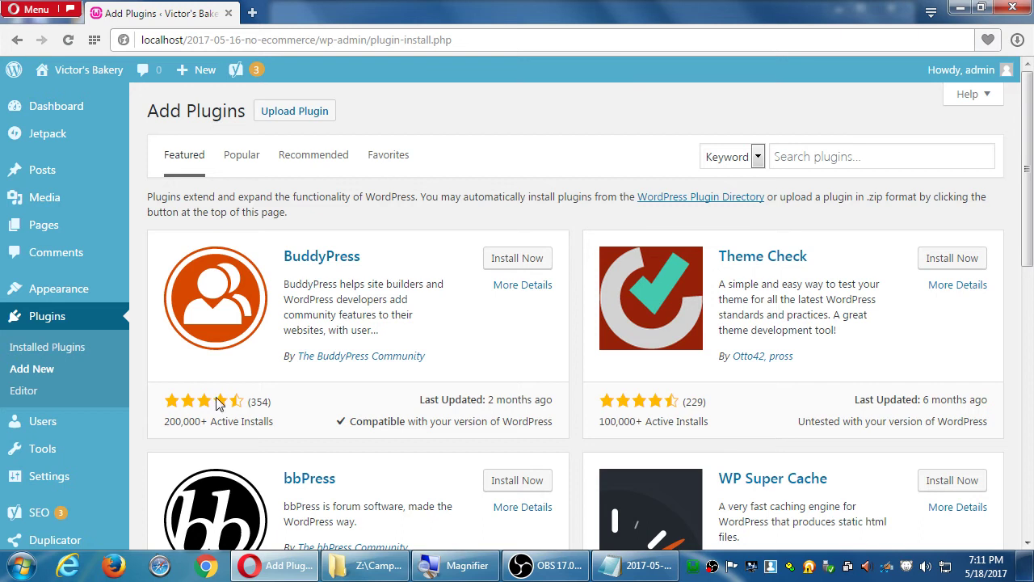
click(834, 158)
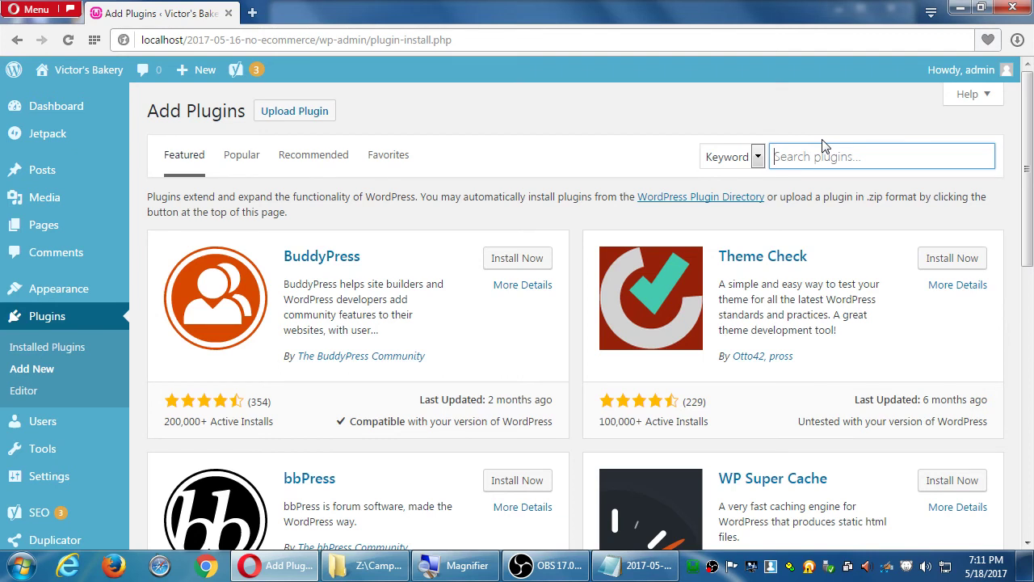
text(wp ecommerce)
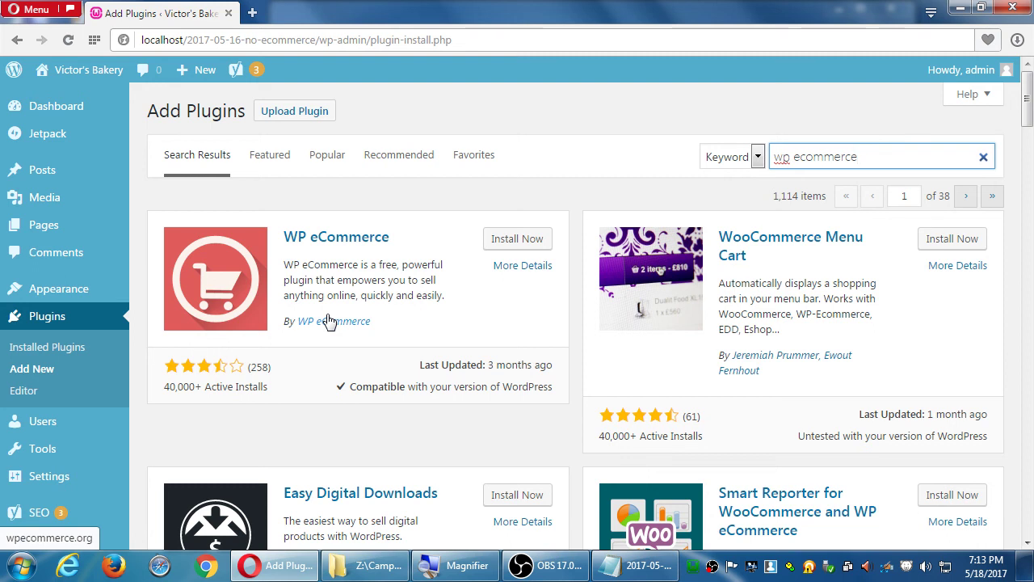
click(520, 252)
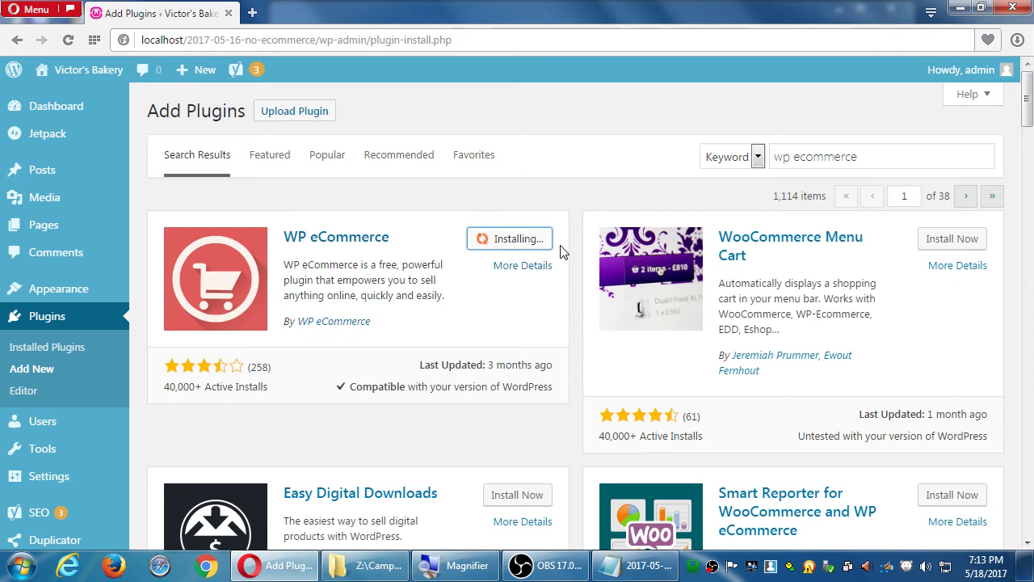
Step: Open a new file window on the Corsair32Gb (F:) drive and check the contents of the instructor's WordPress folder
key(super+d)
key(super+e)
key(Right)
key(Down)
key(Down)
key(Right)
key(Return)
key(Down)
key(Down)
key(Down)
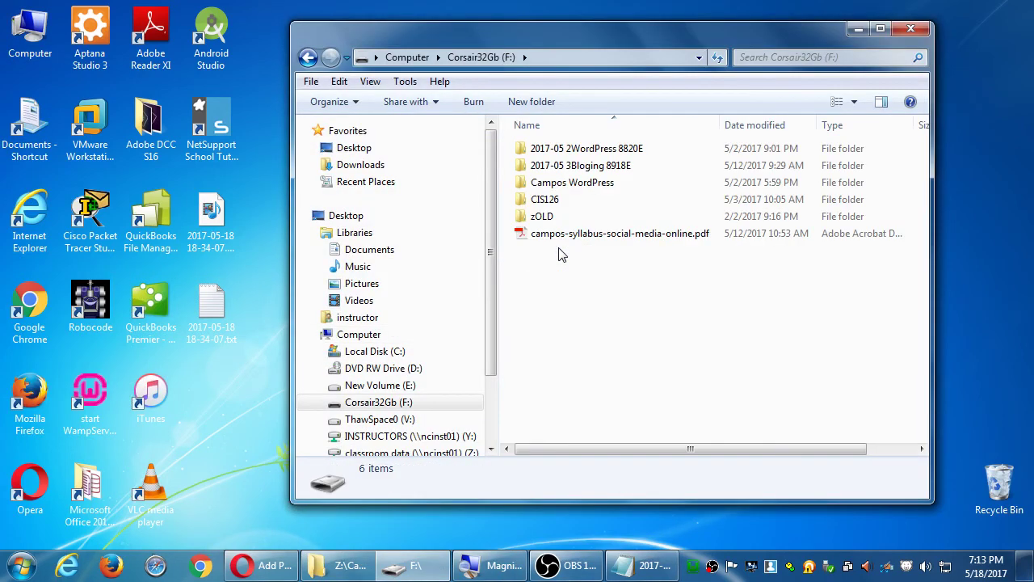
key(Return)
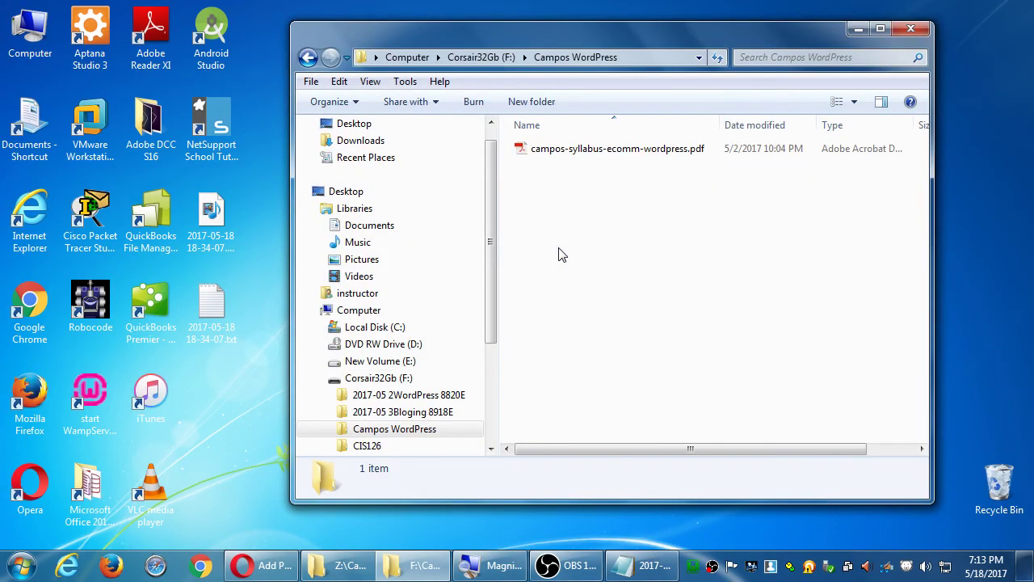
key(BackSpace)
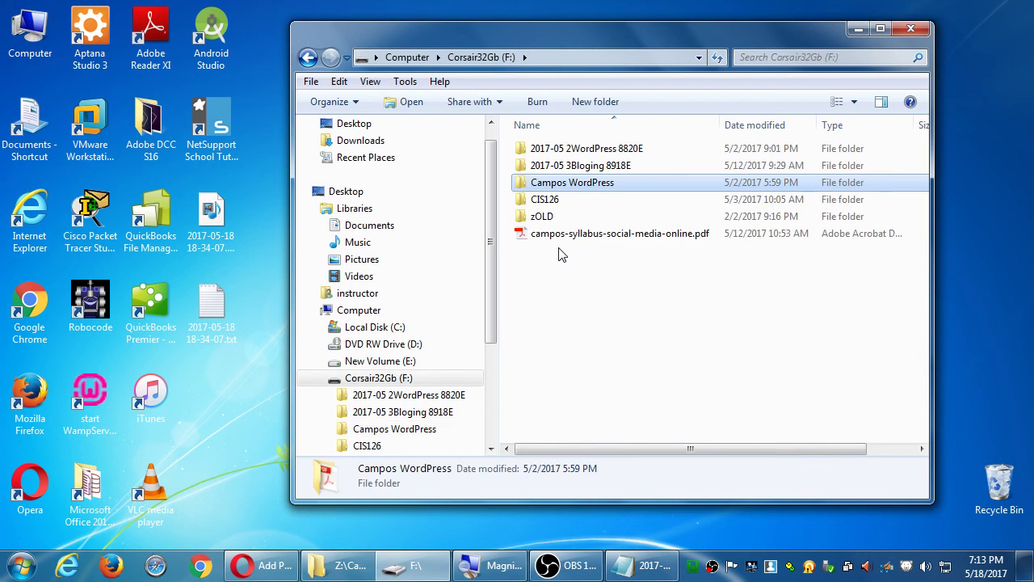
Step: Open the 2017-05 2WordPress 8820E folder and copy the 5ecommerce-plugin document
key(Up)
key(Up)
key(Return)
key(Down)
key(Down)
key(Down)
key(Down)
key(Down)
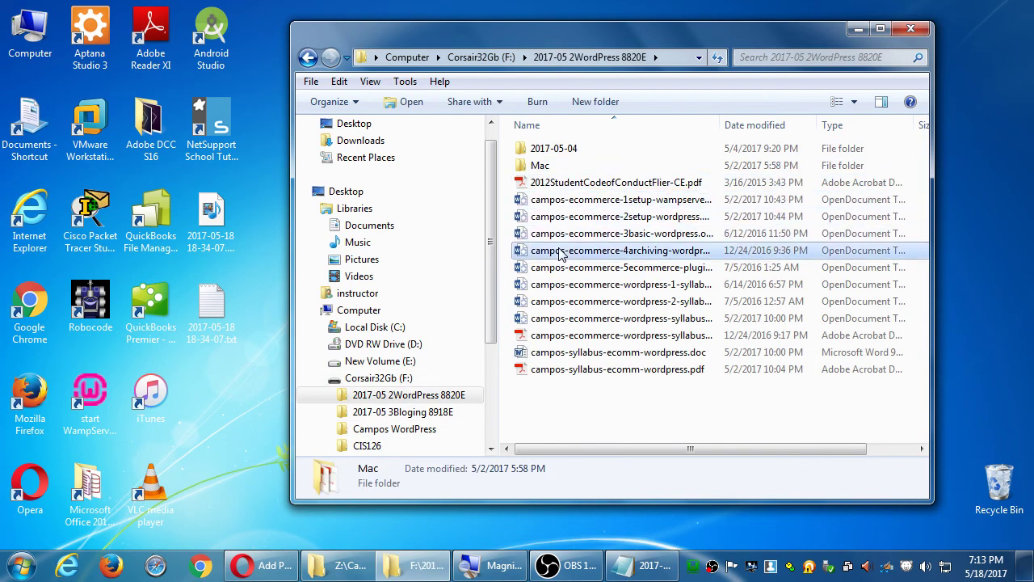
key(Down)
key(Down)
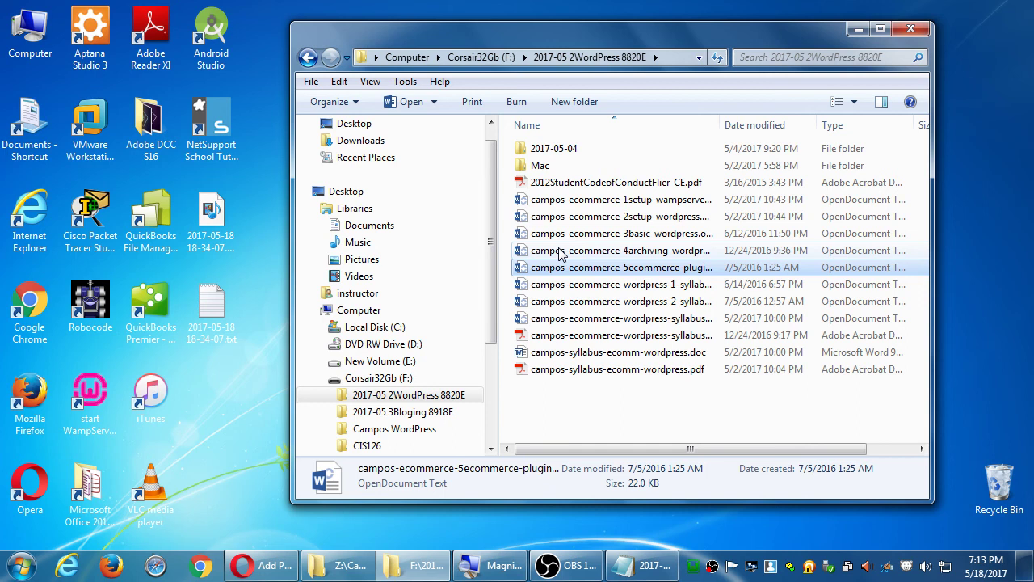
Step: Paste the copied document into the instructor's WordPress folder on the classroom data (Z:) network drive
key(BackSpace)
key(BackSpace)
key(Down)
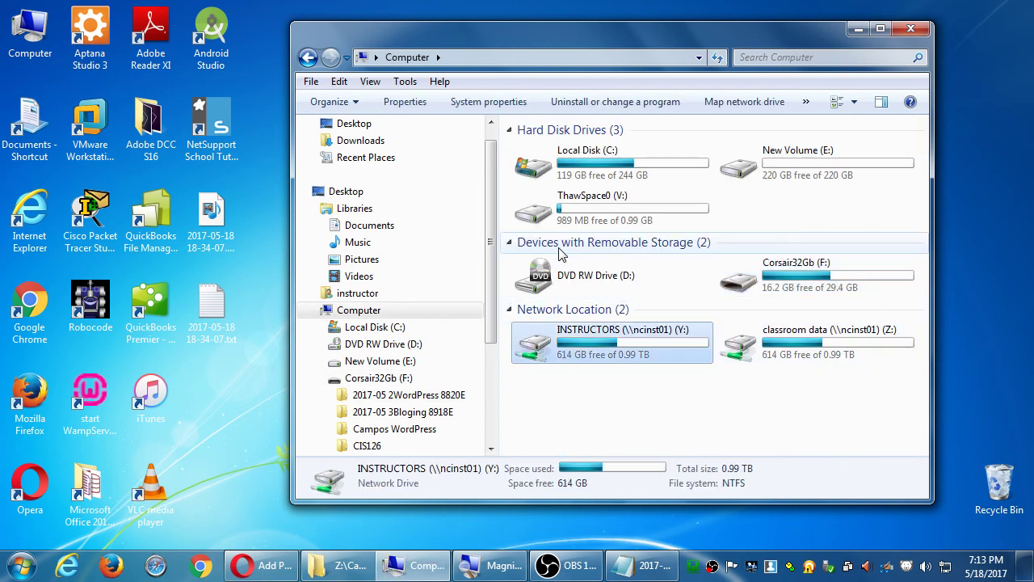
key(Right)
key(Return)
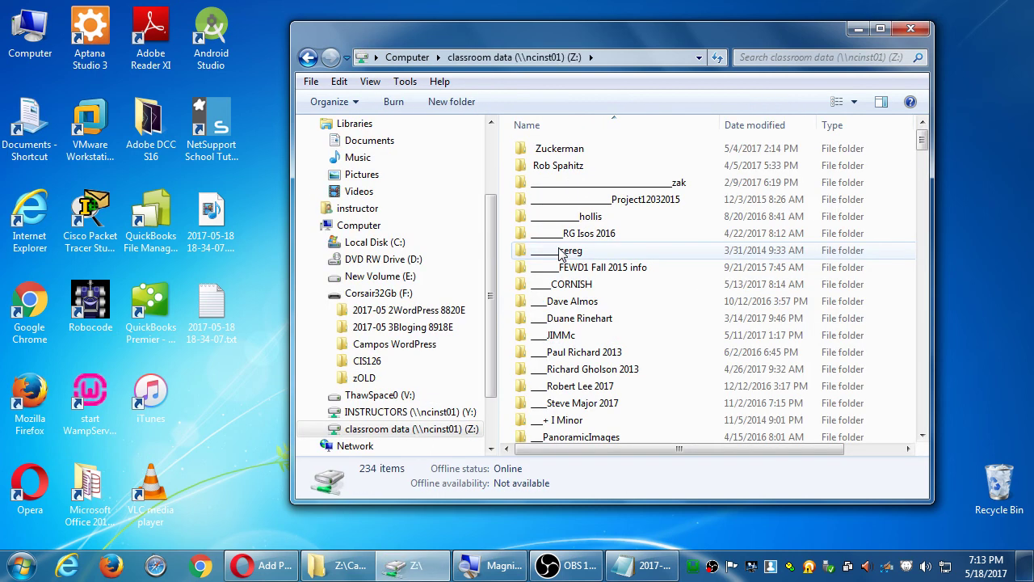
key(c)
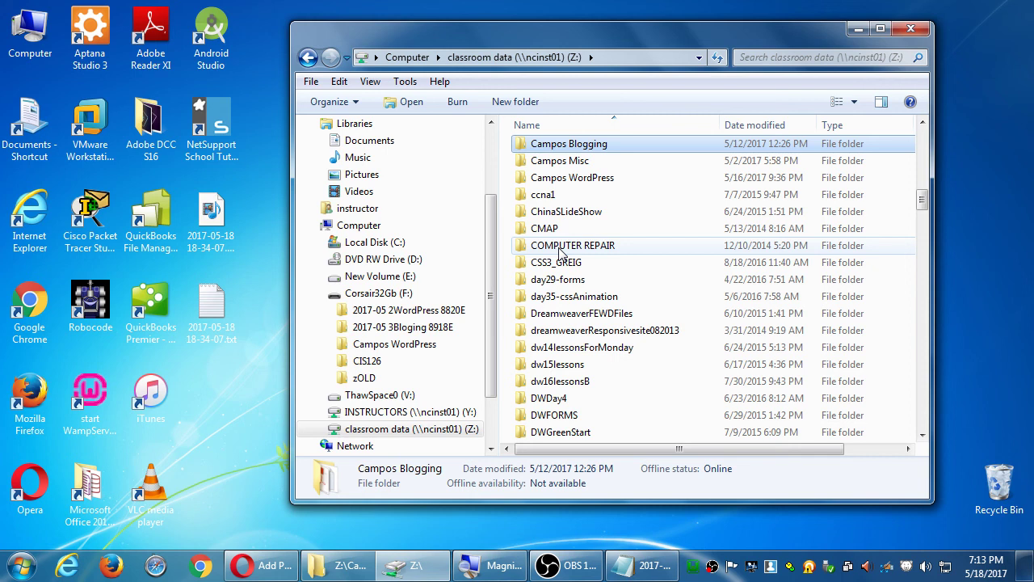
key(Down)
key(Down)
key(Return)
key(ctrl+v)
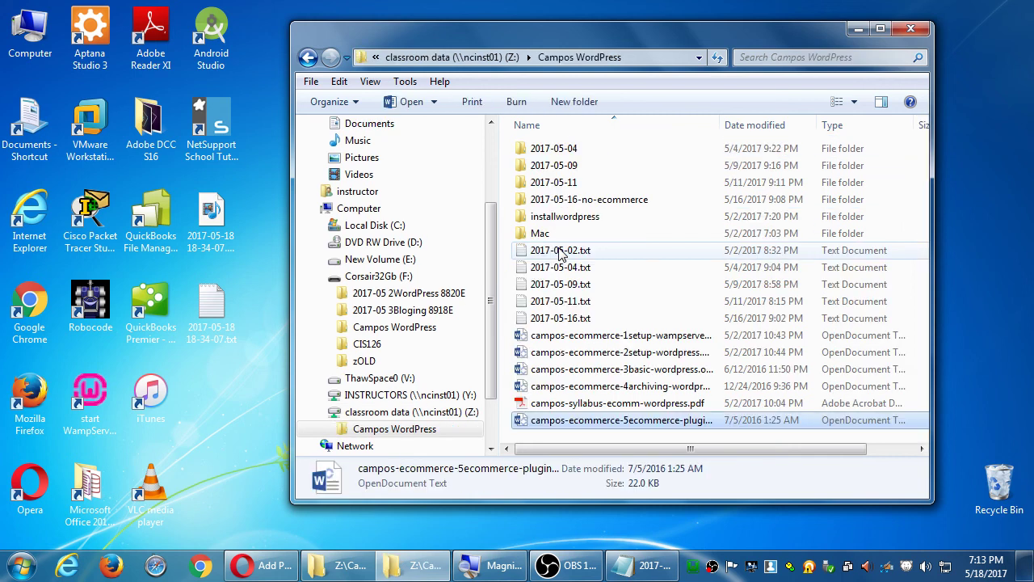
Step: Return to the browser and activate the newly installed WP eCommerce plugin
click(263, 568)
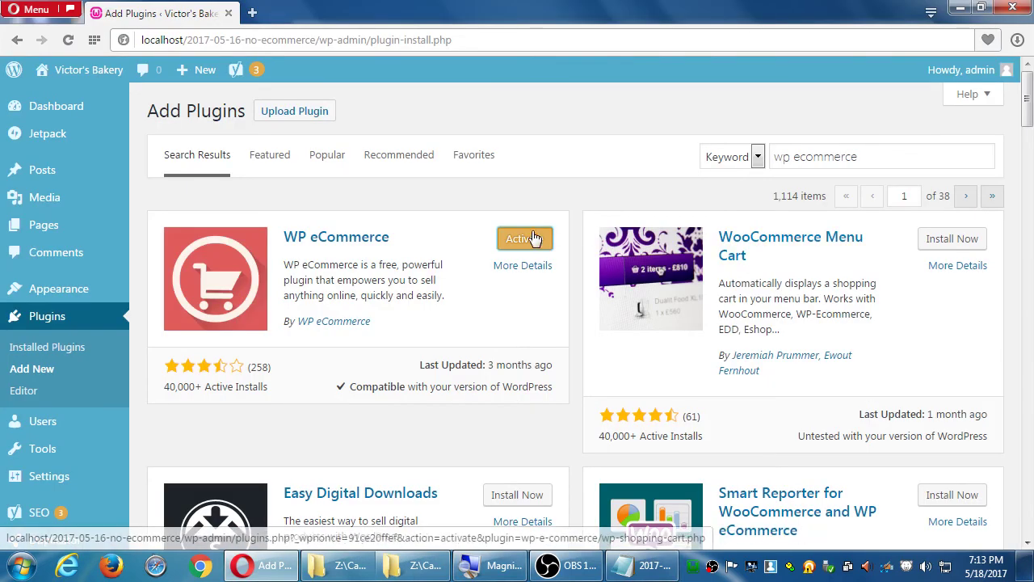
click(521, 242)
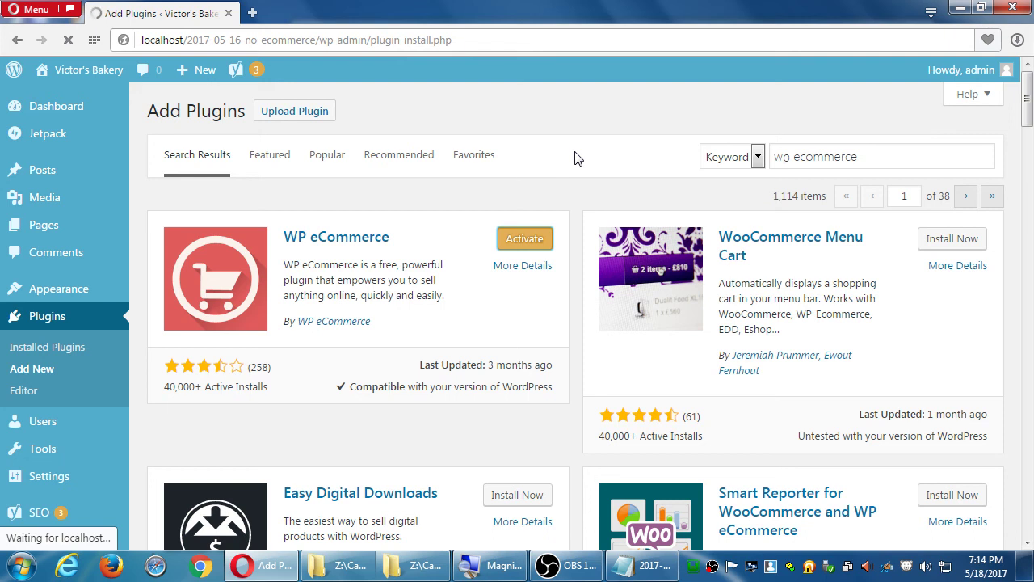
Step: In the file window showing 2017-05-16-no-ecommerce, go up to the instructor's WordPress folder and select the 5ecommerce-plugin document
key(super+d)
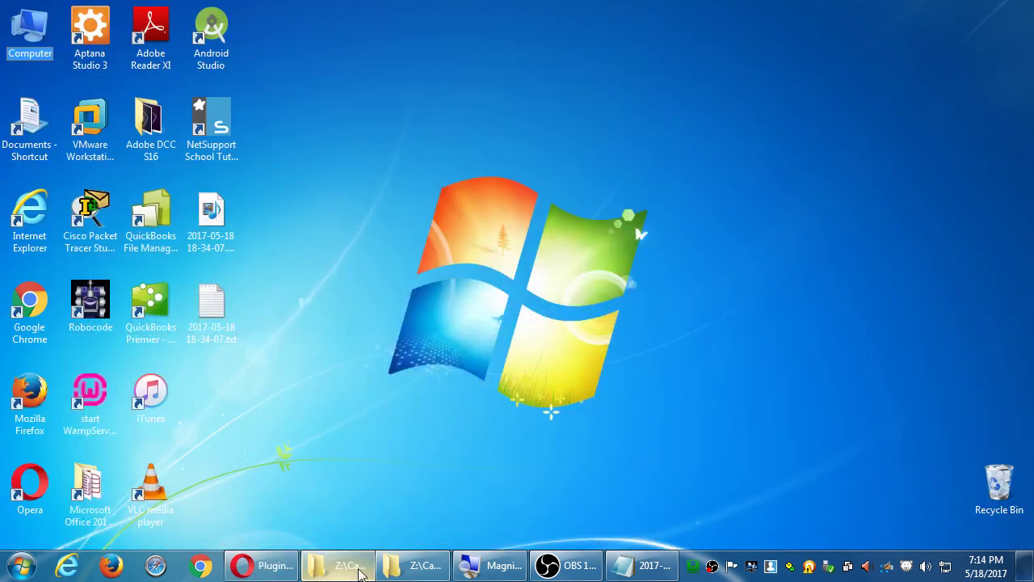
click(339, 566)
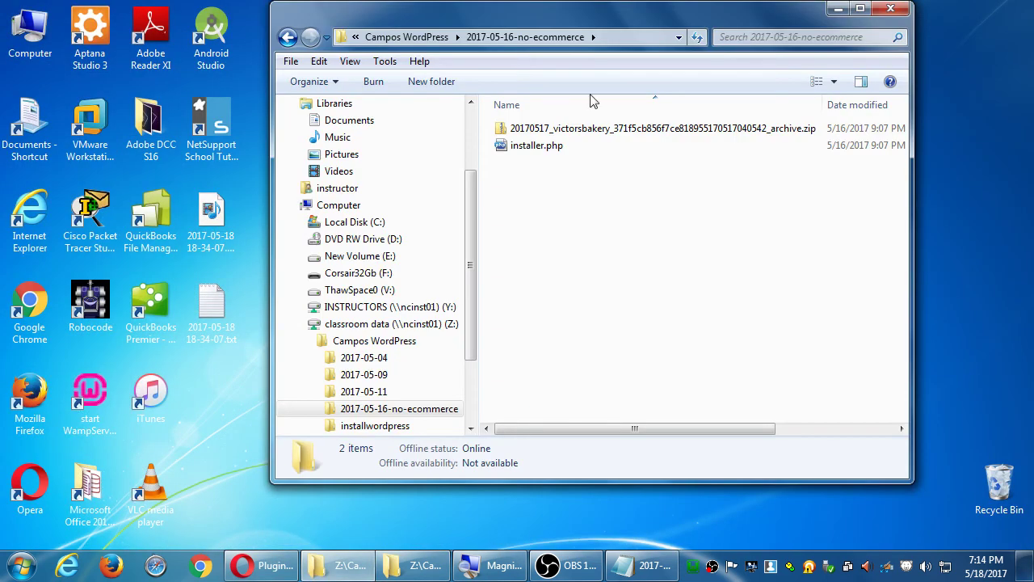
click(435, 40)
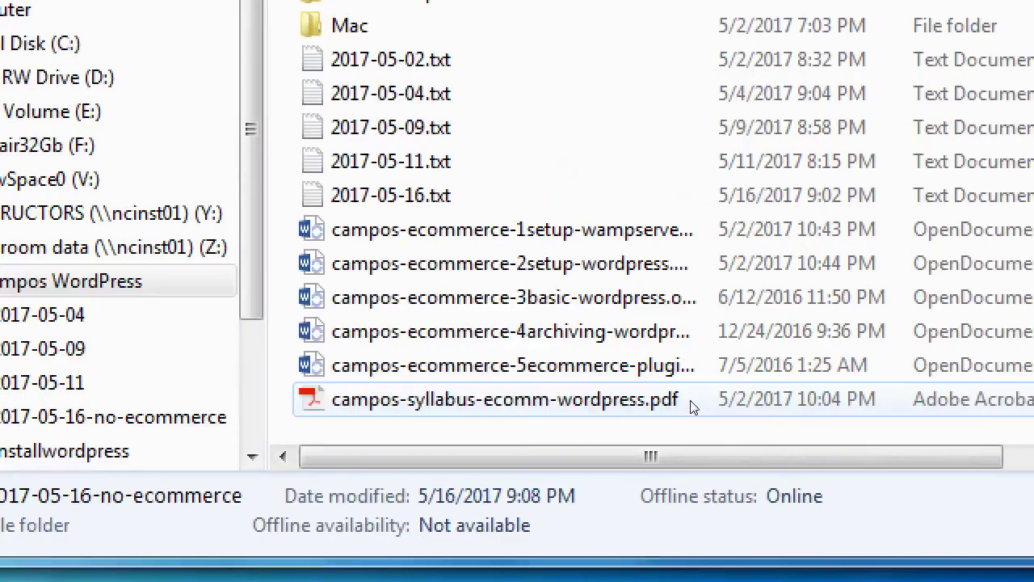
click(634, 377)
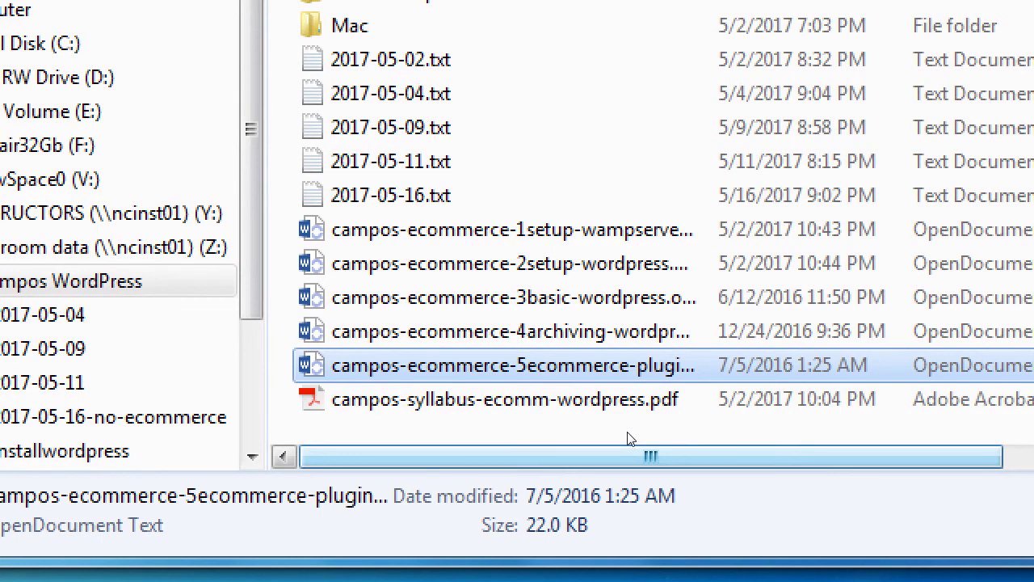